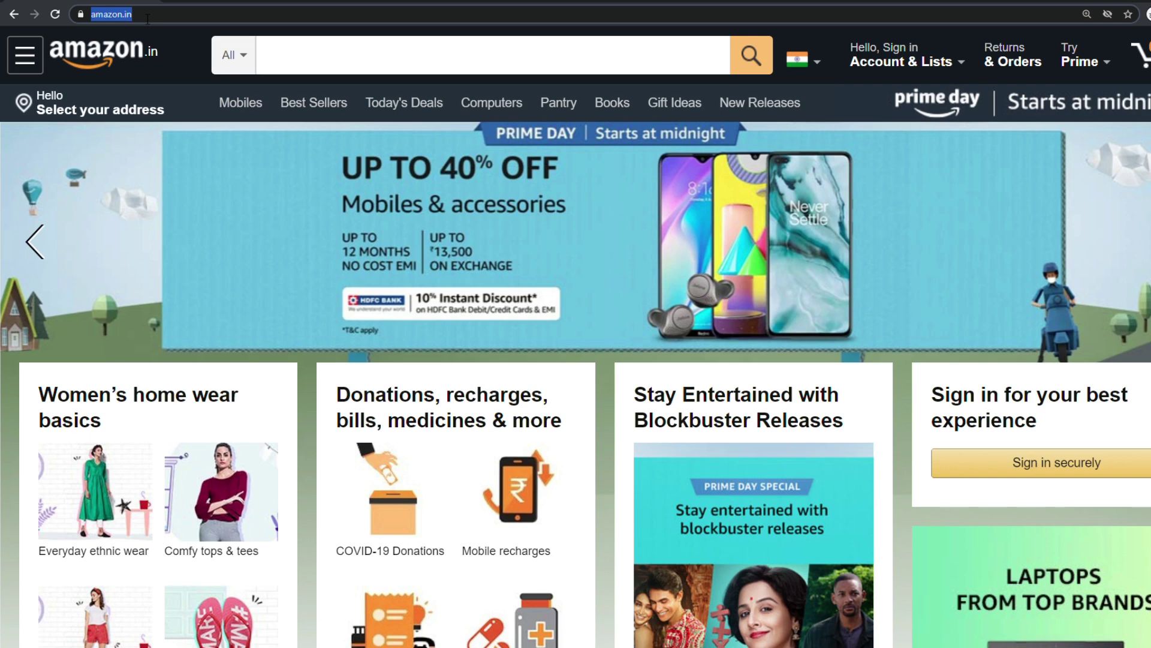
# Adjust the page zoom and go to Amazon.in's Sell page
pyautogui.hotkey('ctrl', '-')
pyautogui.hotkey('ctrl', '-')
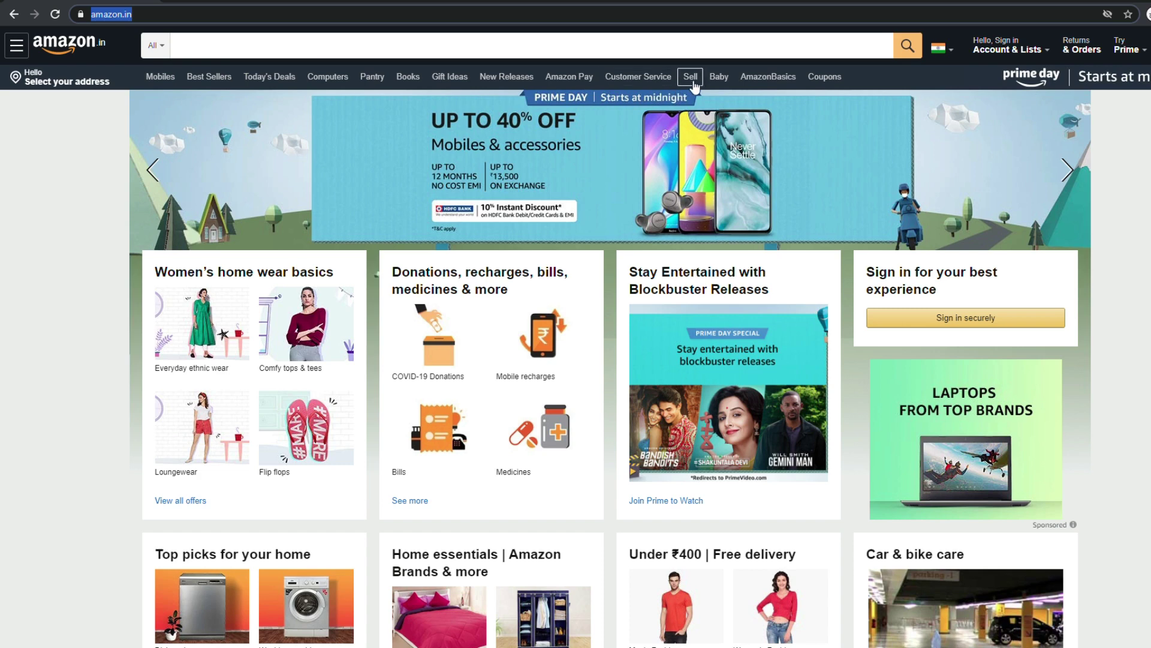
pyautogui.hotkey('ctrl', '+')
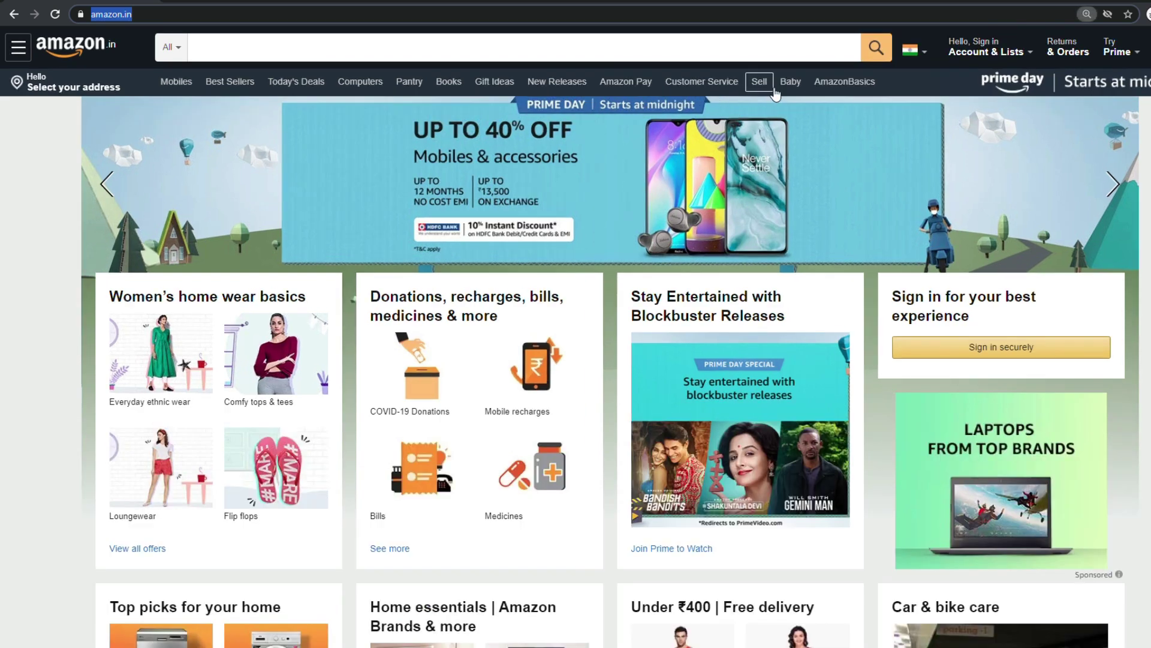
pyautogui.click(764, 88)
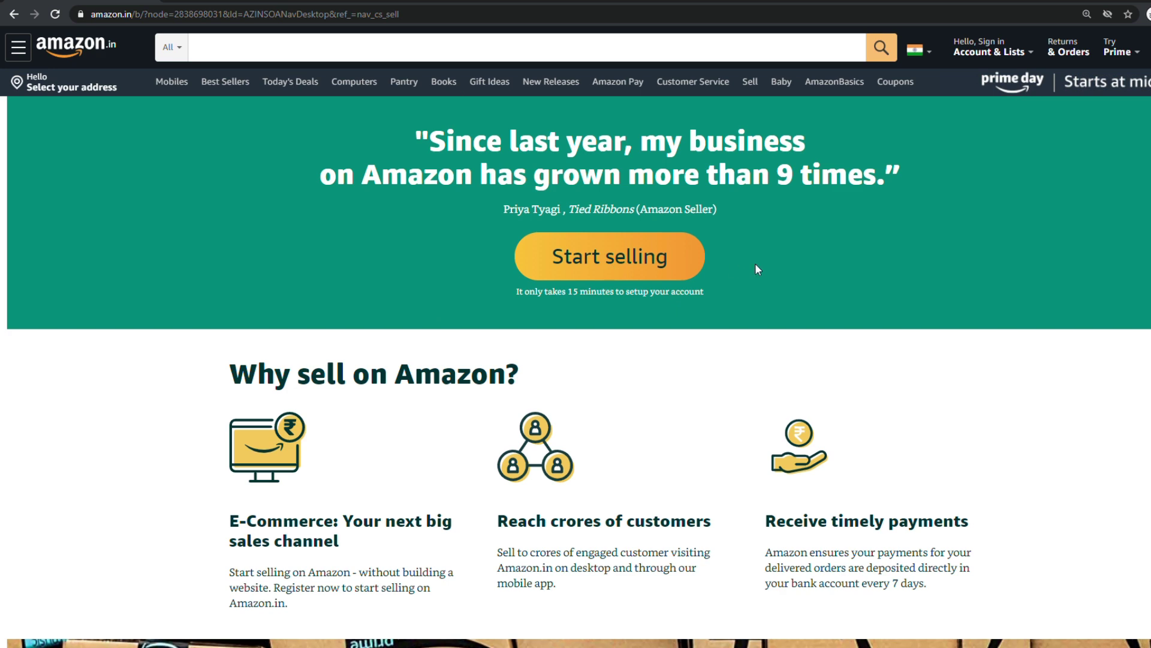
# Start selling and paste the seller's mobile number into the Seller Central sign-in field
pyautogui.scroll(-3, 755, 270)
pyautogui.scroll(3, 755, 268)
pyautogui.click(613, 271)
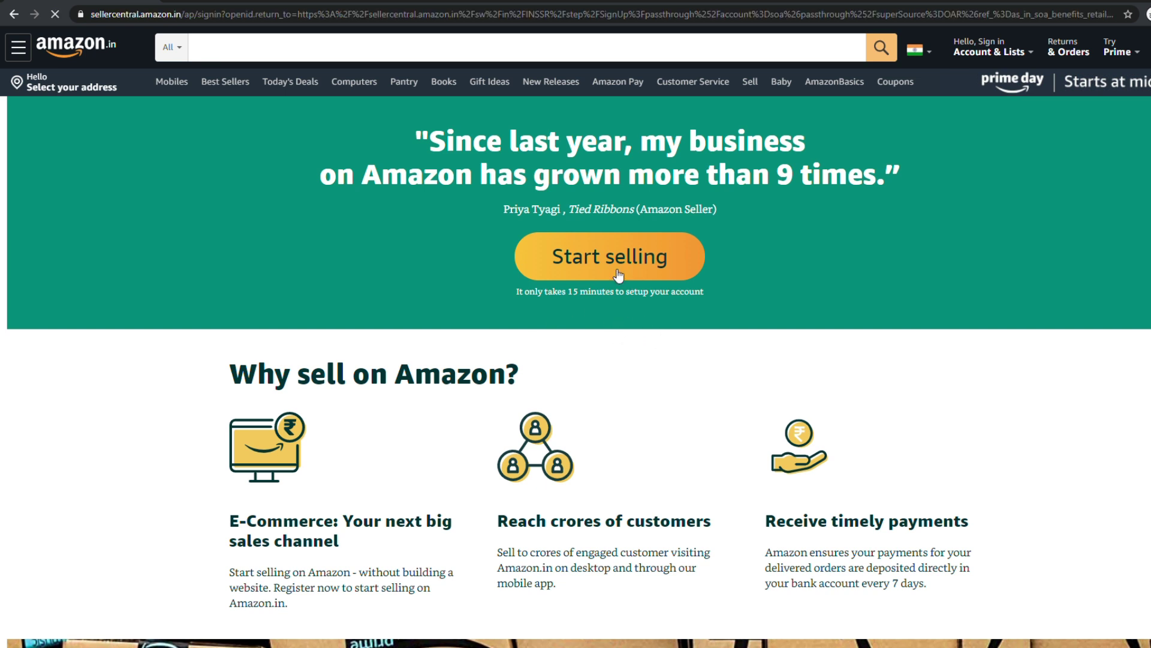
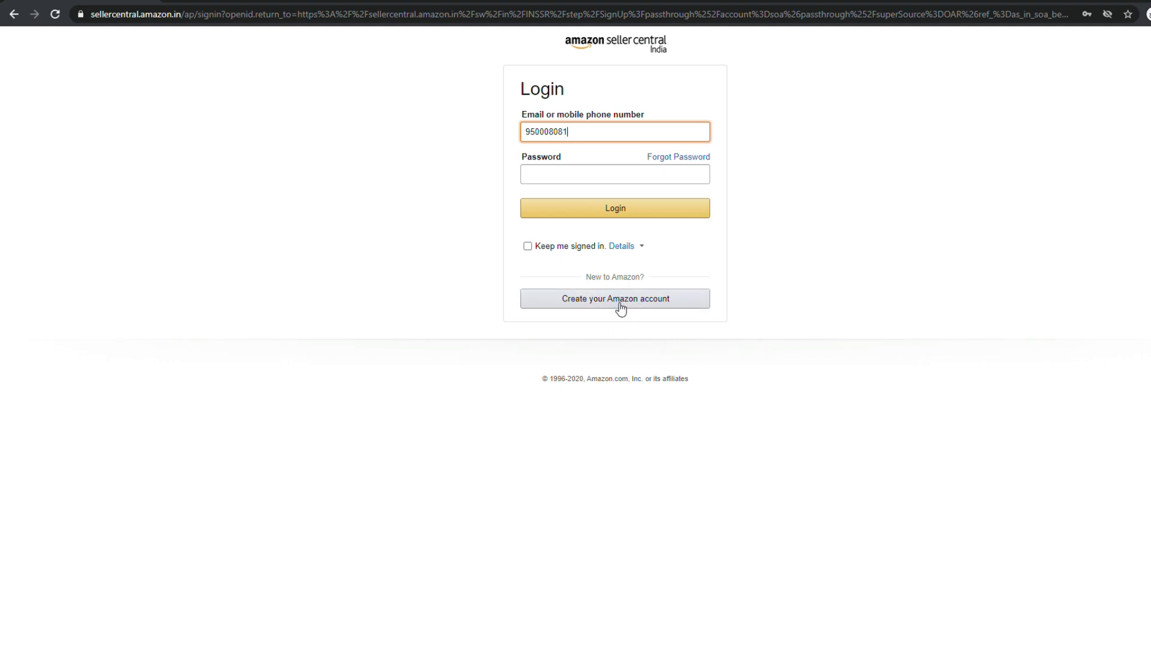
# Start a new Amazon account with the name 'Gowri Fashions' and fill in the remaining fields
pyautogui.click(620, 307)
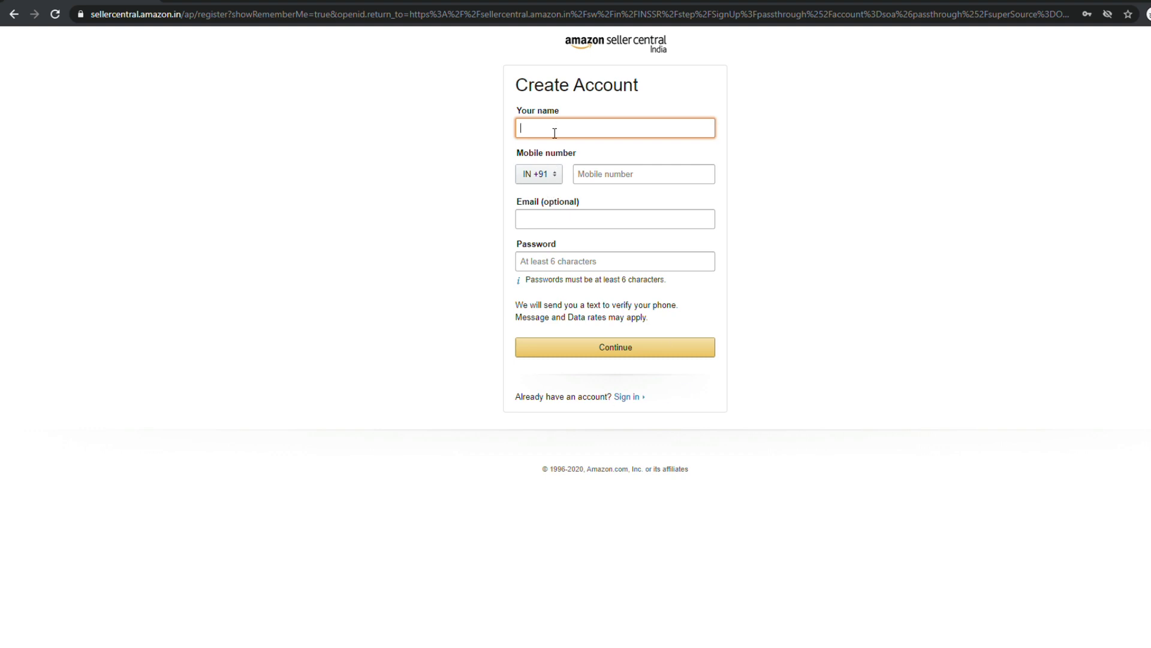
pyautogui.write('Gowri Fashions')
pyautogui.click(602, 224)
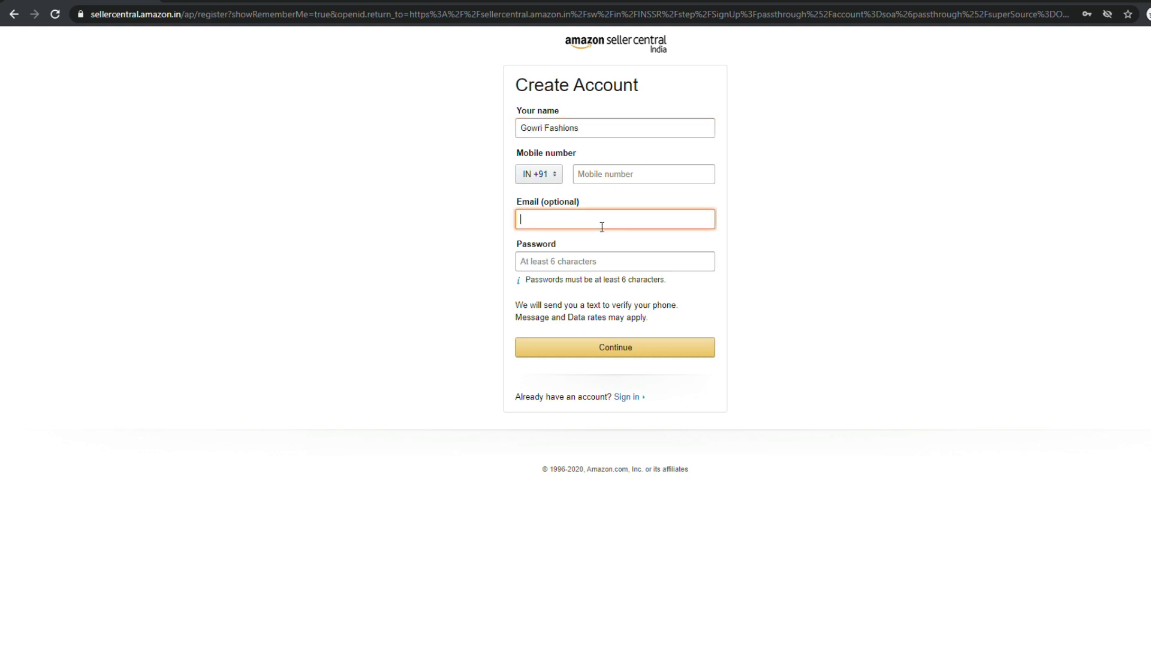
pyautogui.click(738, 229)
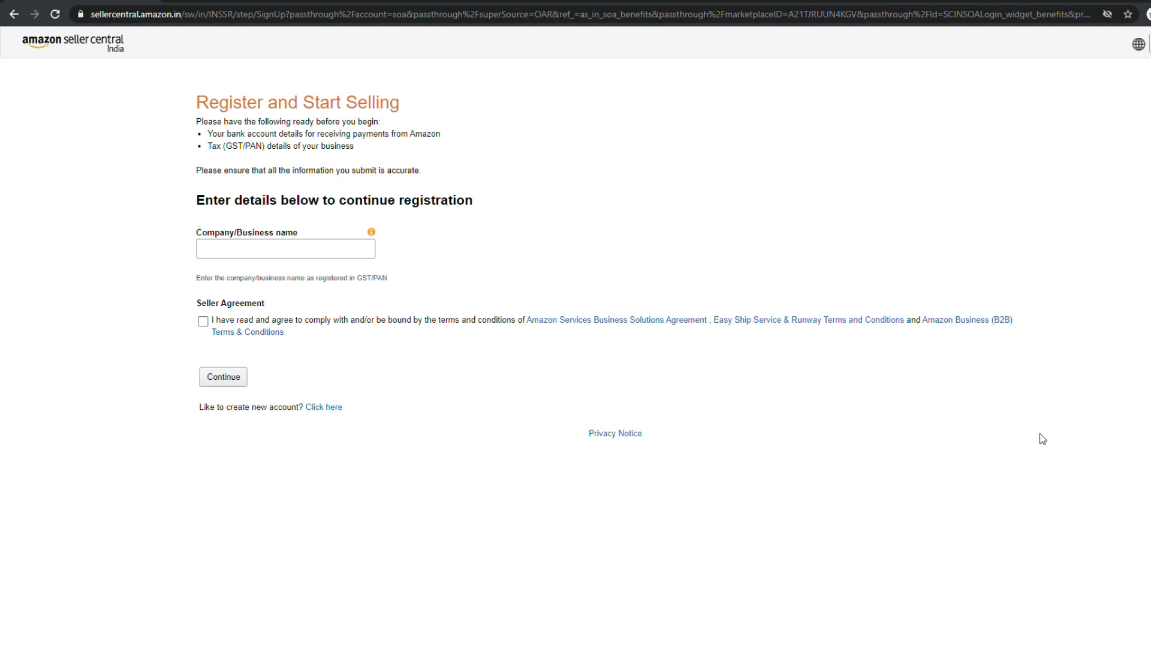
# Enter 'Sree Carts' as the company name, tick the Seller Agreement, and continue
pyautogui.click(281, 257)
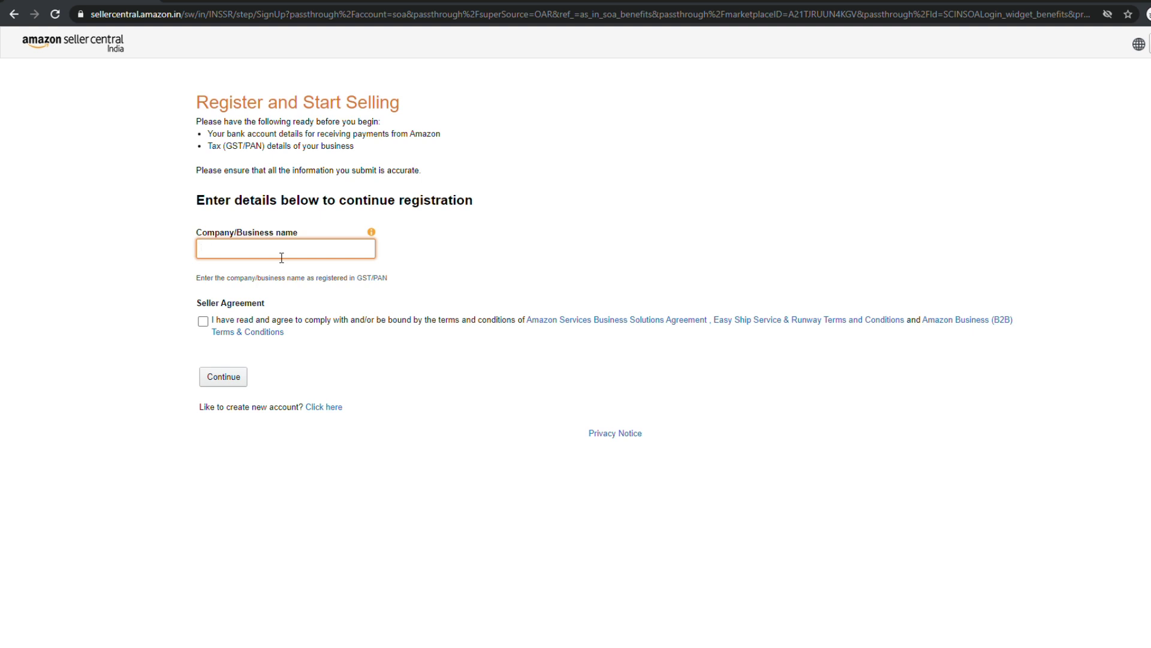
pyautogui.write('Sree Carts')
pyautogui.click(210, 326)
pyautogui.click(204, 323)
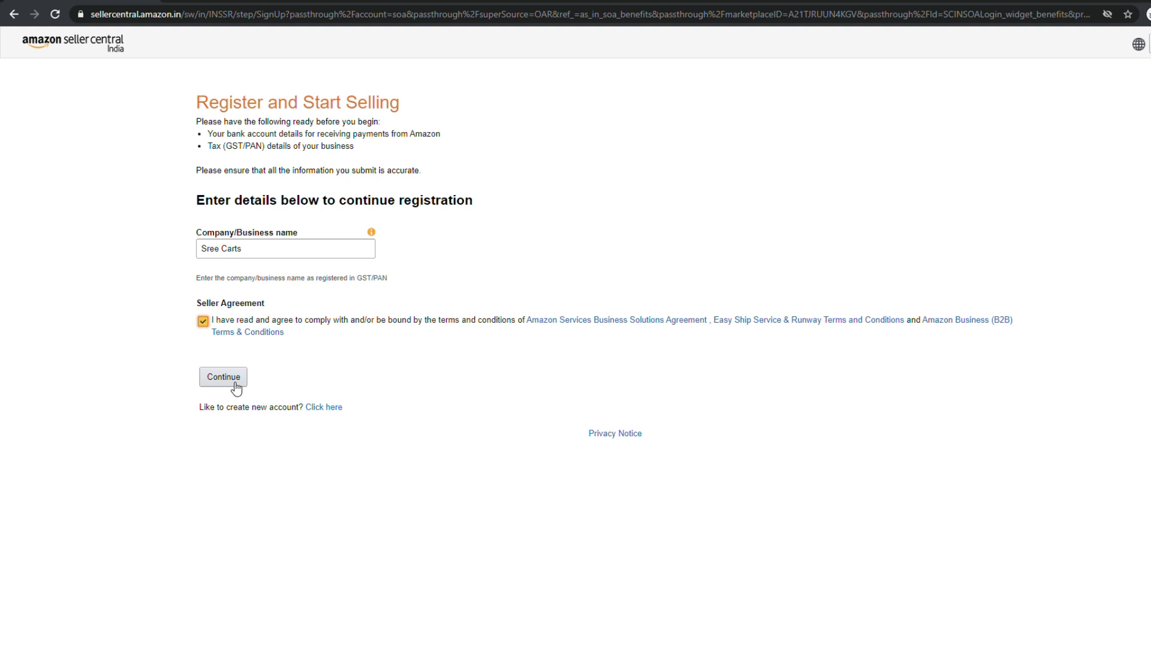
pyautogui.click(236, 389)
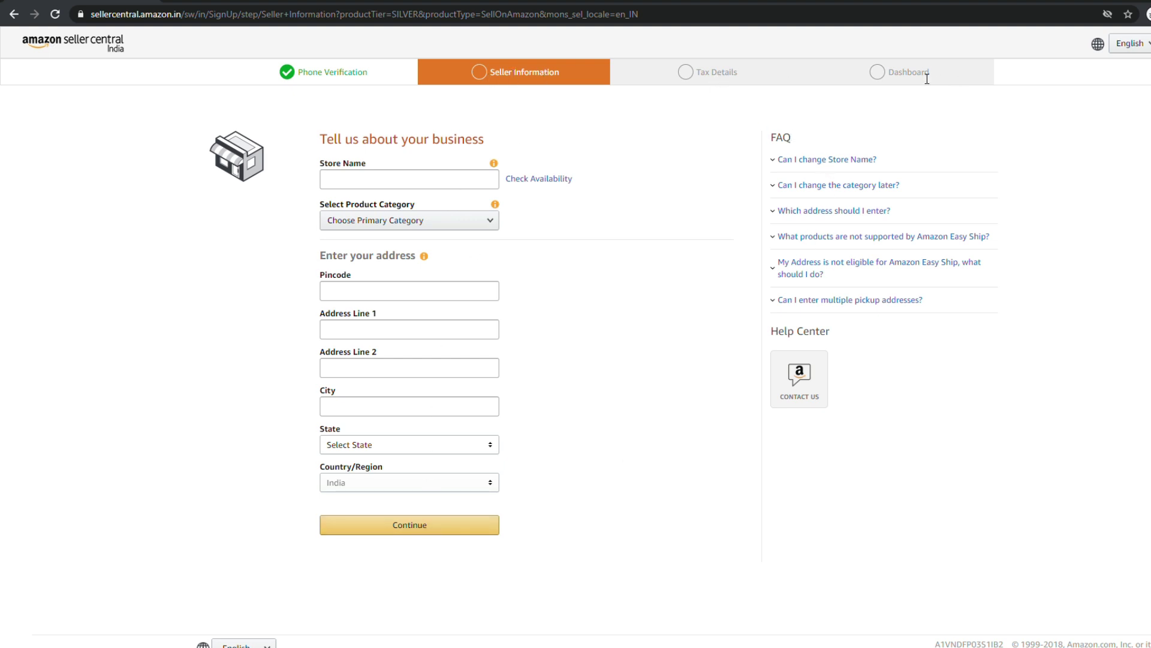
# Enter the store name 'SreeCarts' and confirm it is available
pyautogui.click(435, 185)
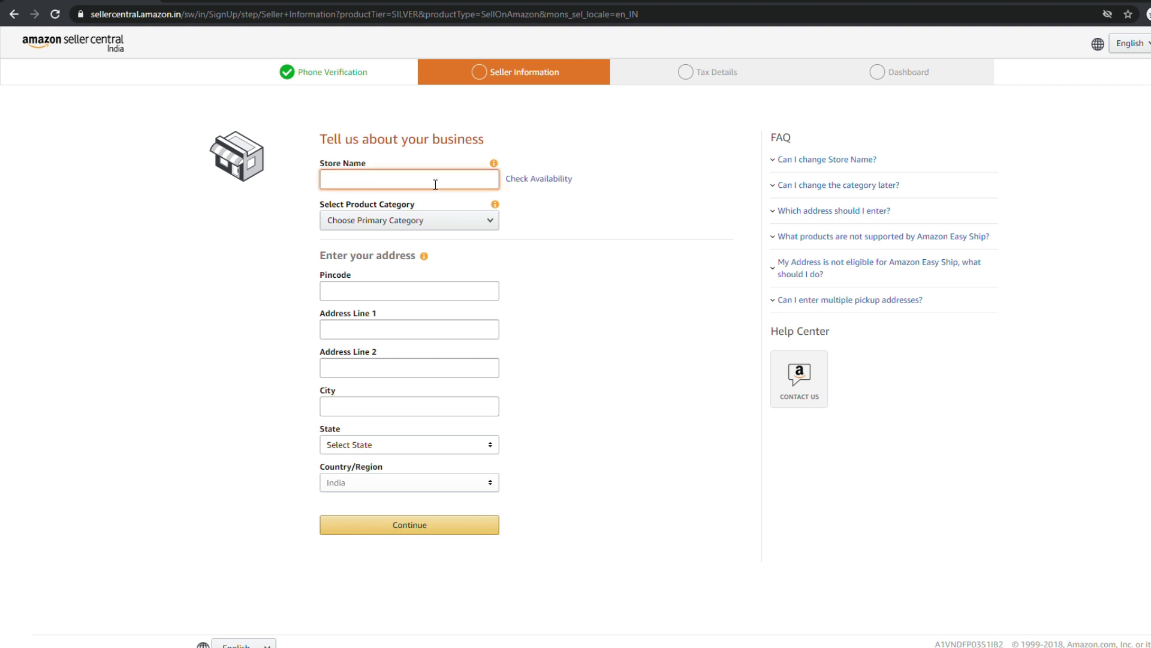
pyautogui.write('SreeCarts')
pyautogui.click(528, 179)
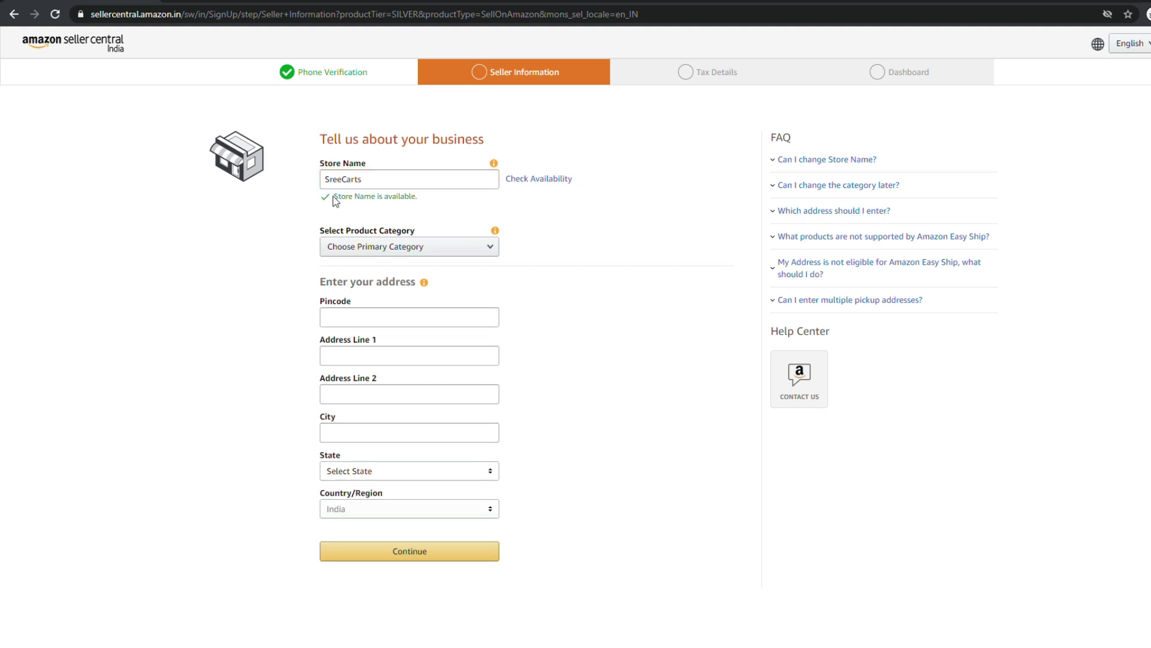
pyautogui.moveTo(334, 198); pyautogui.dragTo(429, 212)
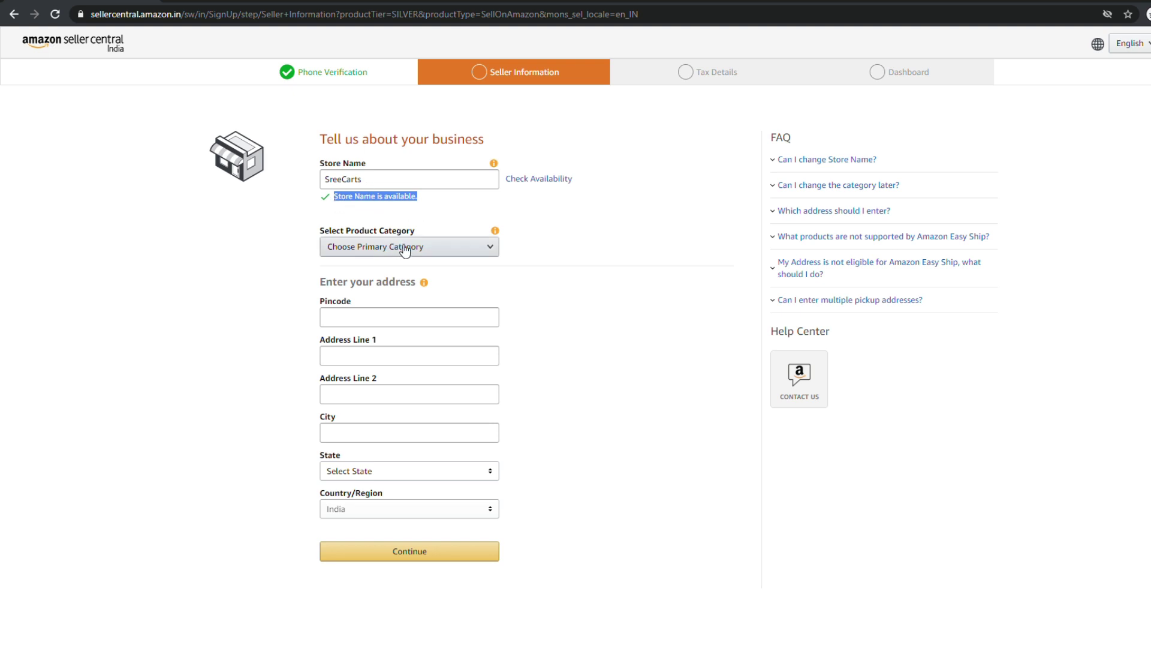
pyautogui.scroll(-1, 444, 237)
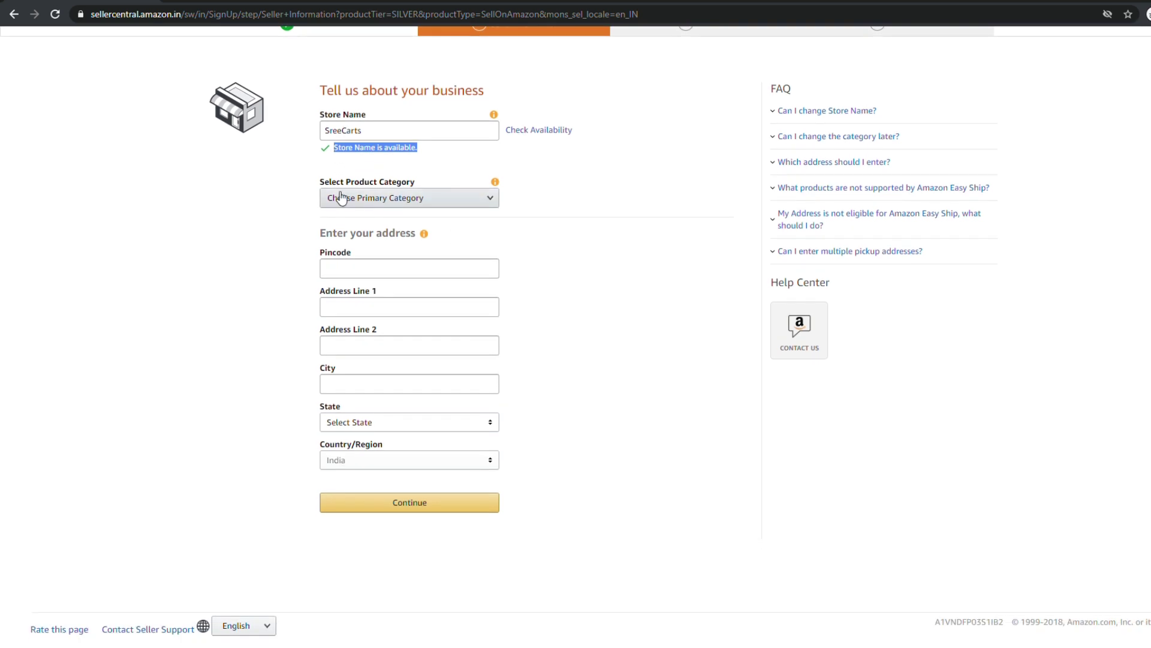
# Choose 'Home and Garden' from the product category list
pyautogui.click(402, 200)
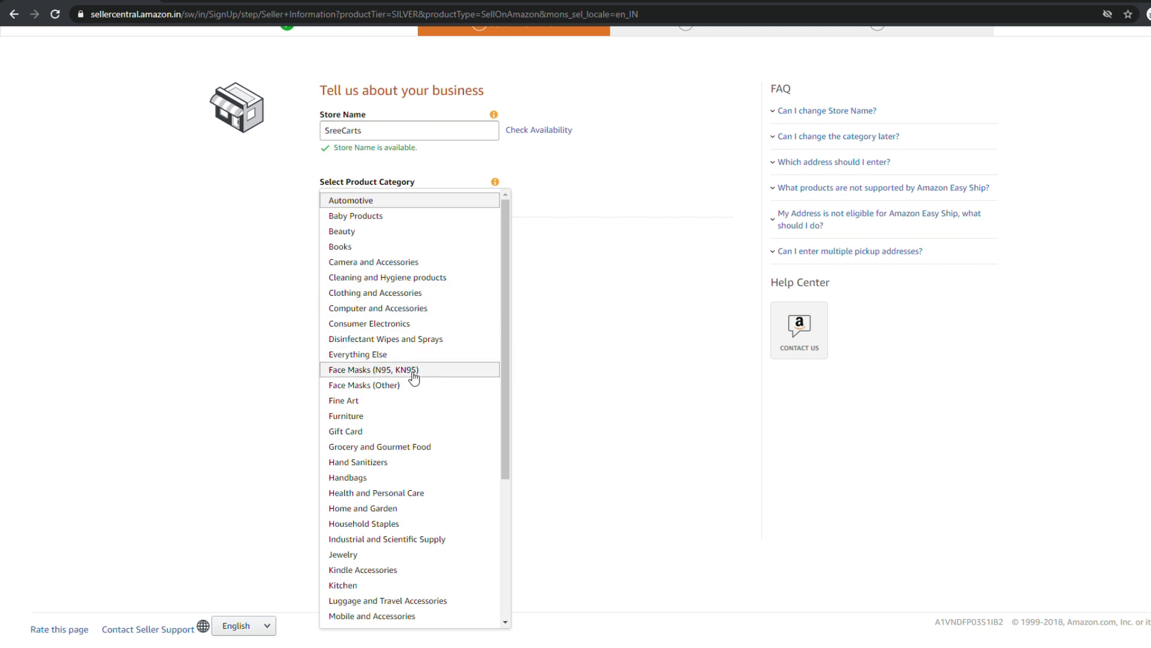
pyautogui.scroll(-4, 414, 376)
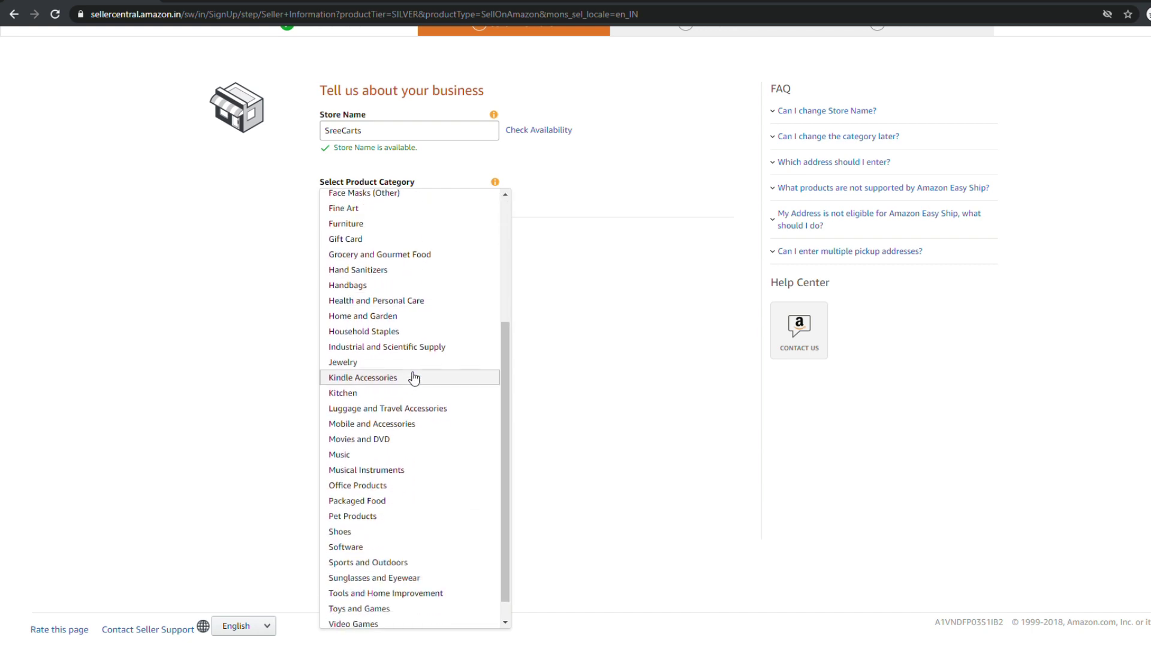
pyautogui.scroll(-1, 413, 376)
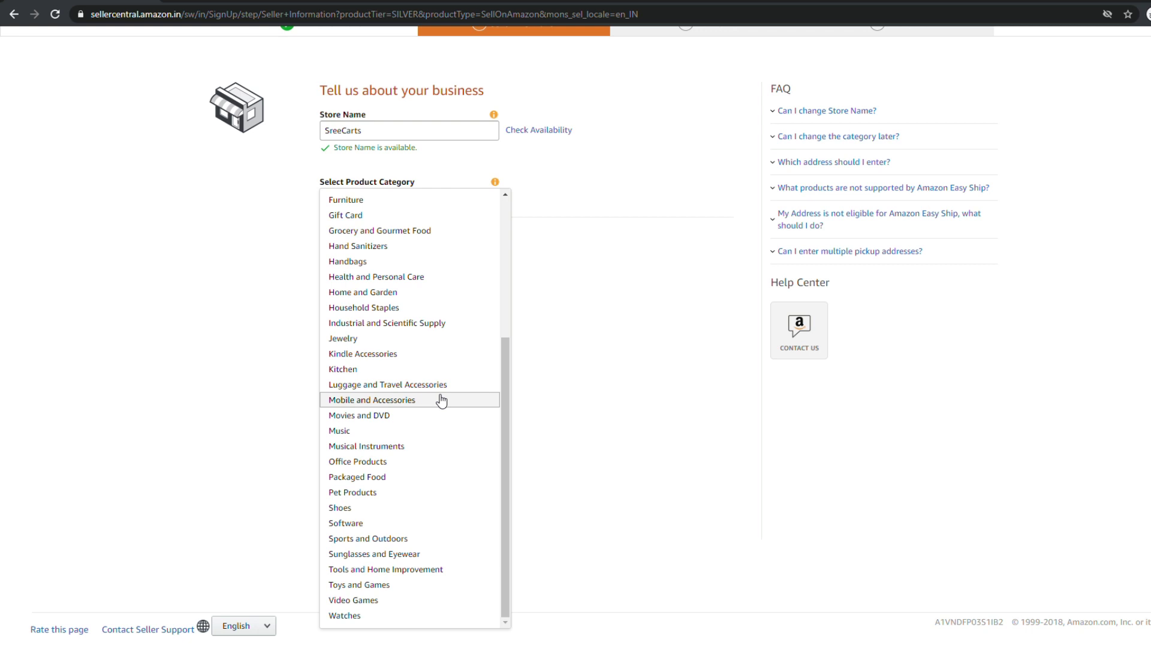
pyautogui.scroll(1, 432, 345)
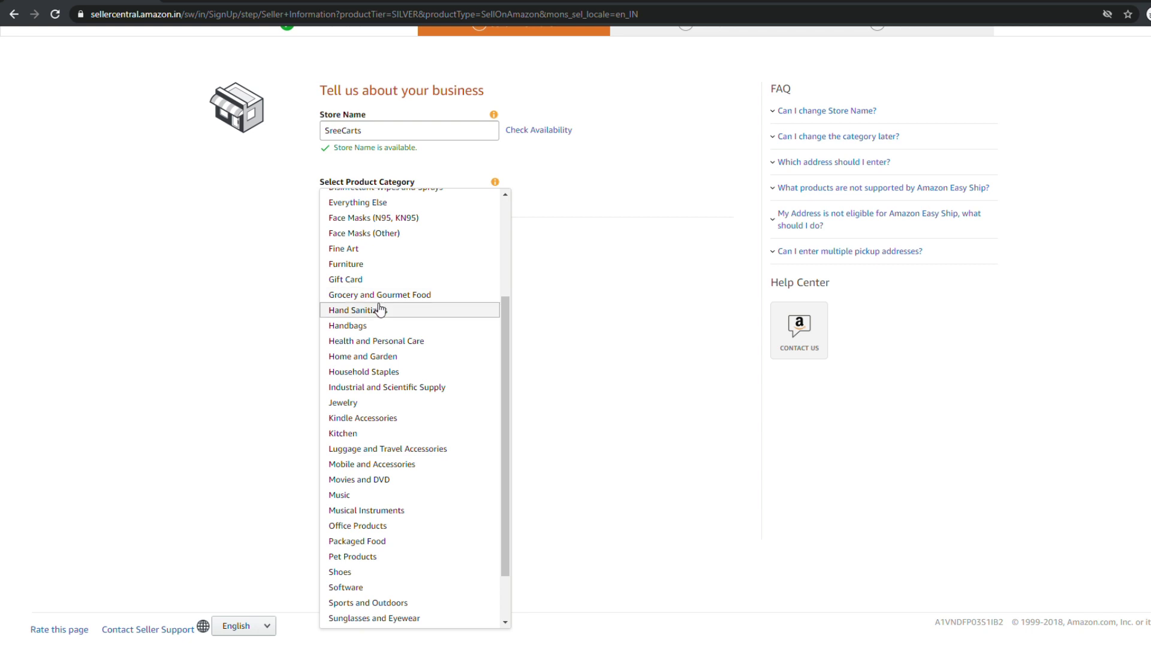
pyautogui.scroll(-2, 379, 308)
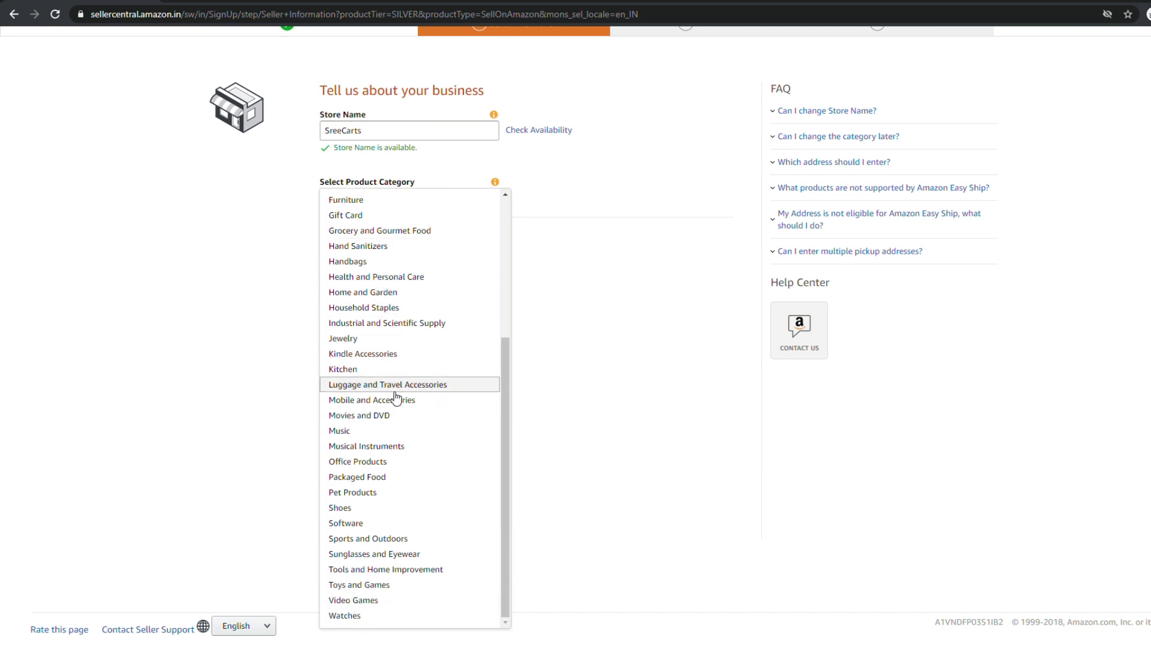
pyautogui.click(379, 294)
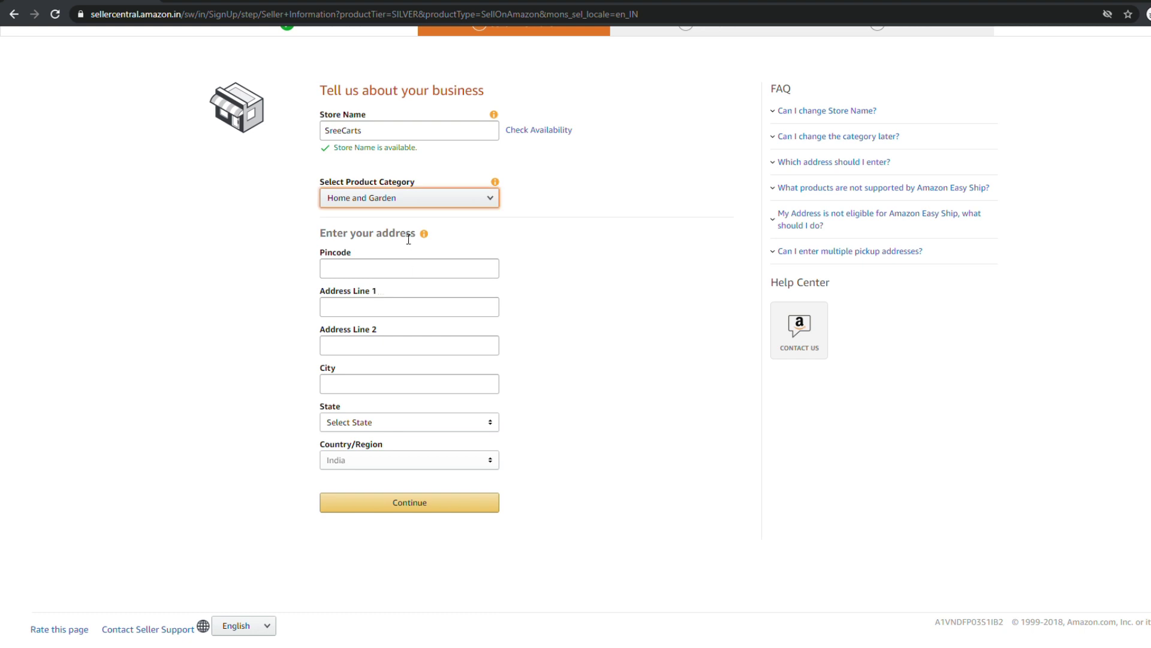
# Enter pincode 6100100, autofill the address lines from saved details, and save the address
pyautogui.click(371, 276)
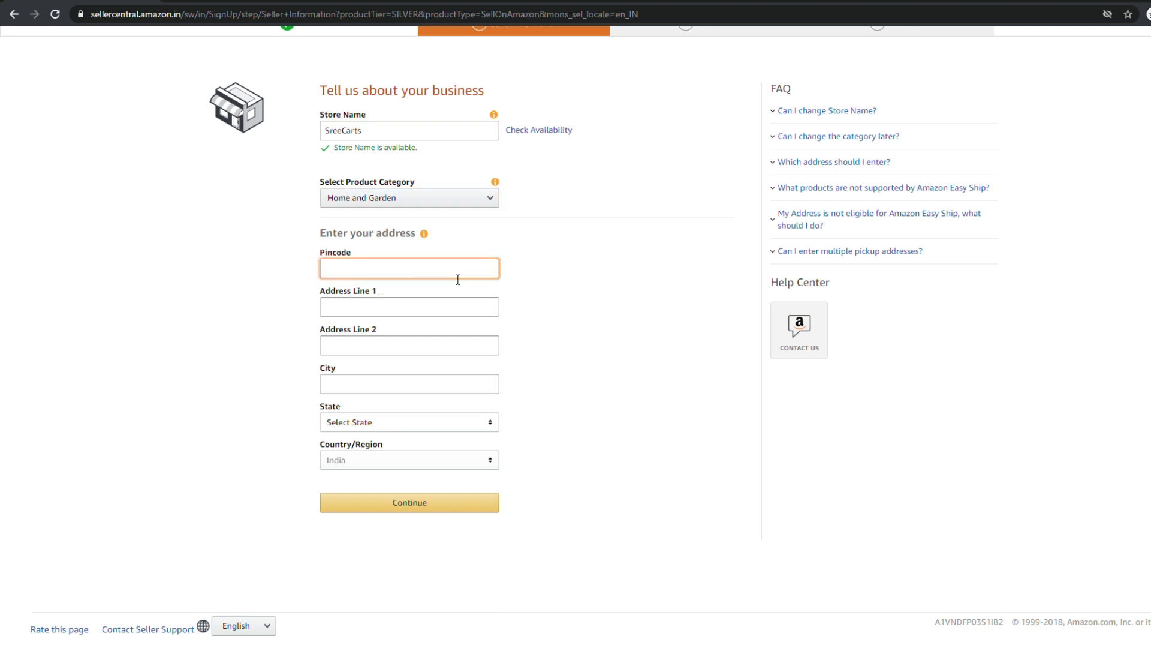
pyautogui.write('61')
pyautogui.write('0')
pyautogui.write('0100')
pyautogui.press('Tab')
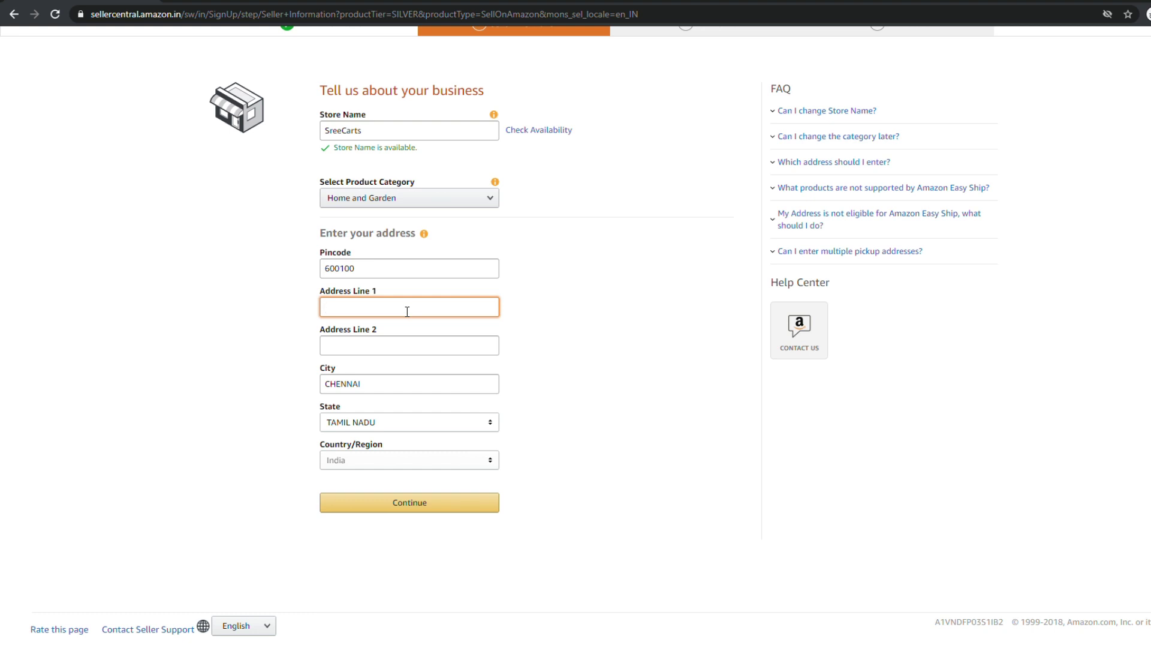
pyautogui.click(407, 311)
pyautogui.click(419, 417)
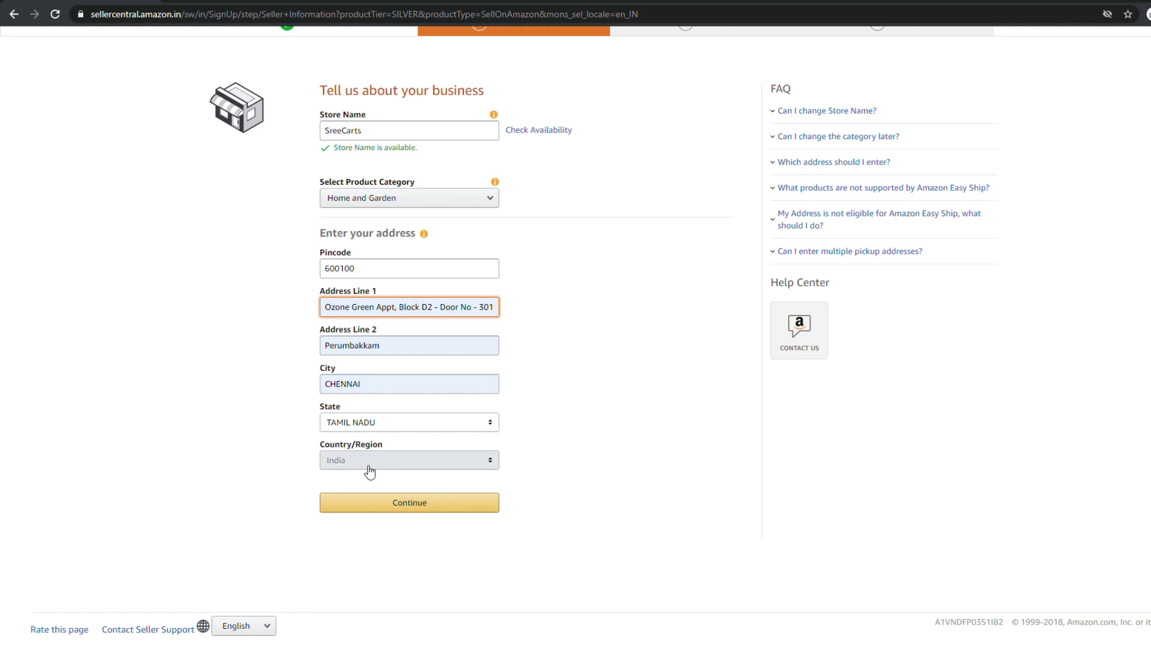
pyautogui.click(408, 510)
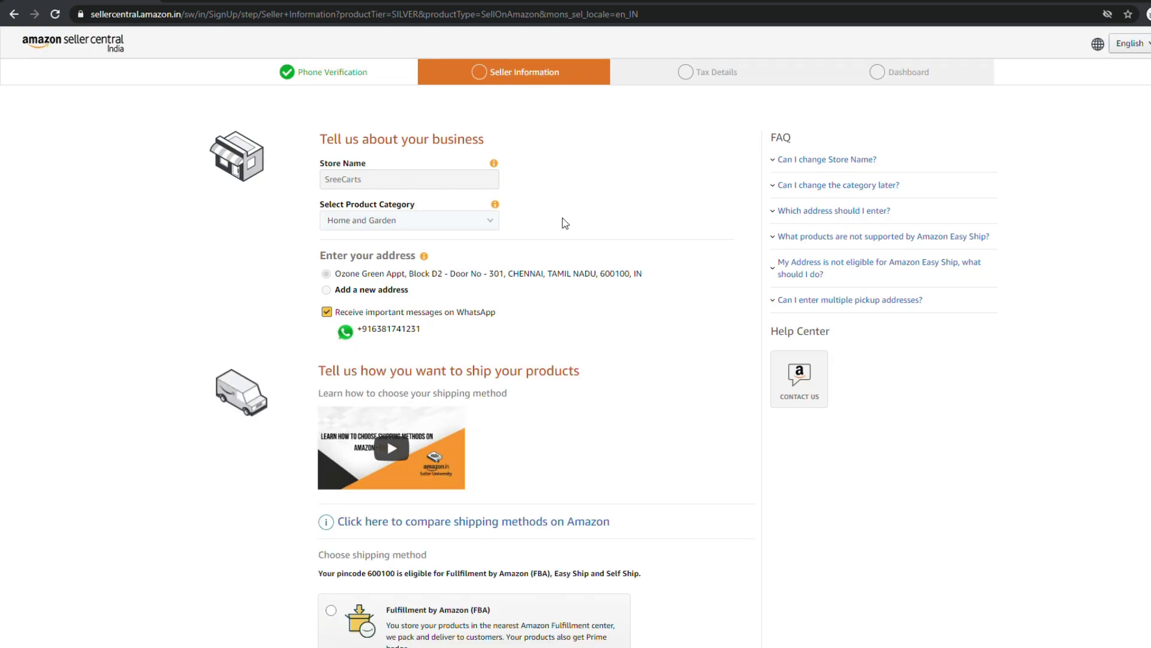
# Review the eligible shipping options and select Easy Ship
pyautogui.scroll(-1, 562, 217)
pyautogui.scroll(1, 562, 218)
pyautogui.scroll(-1, 422, 324)
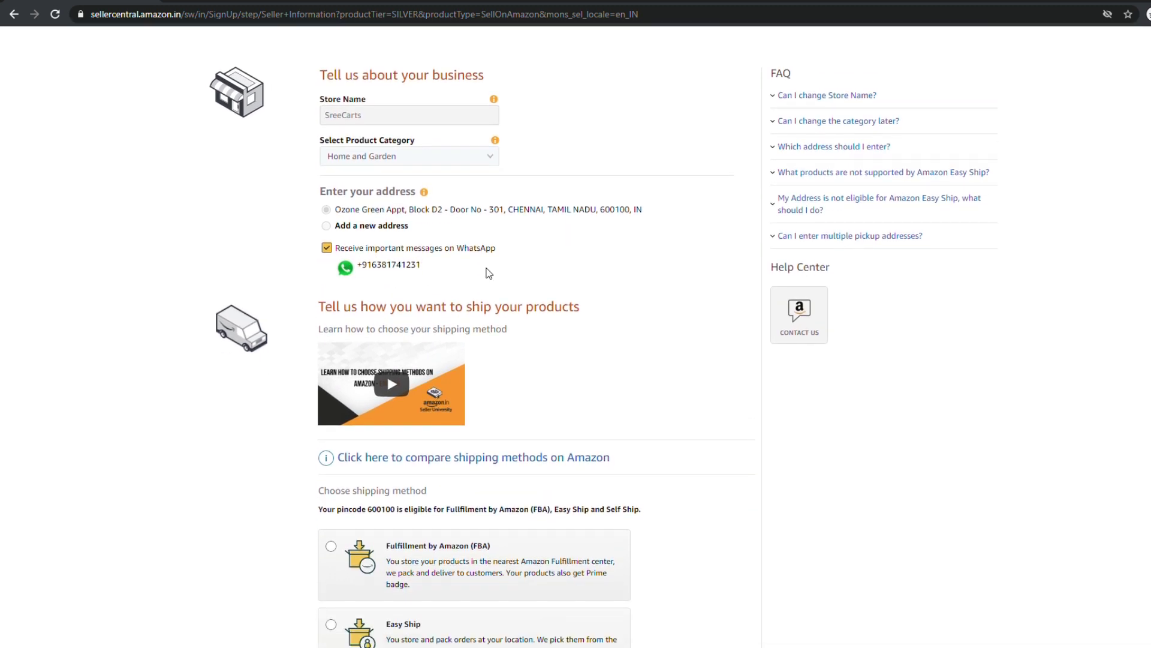
pyautogui.scroll(-1, 456, 281)
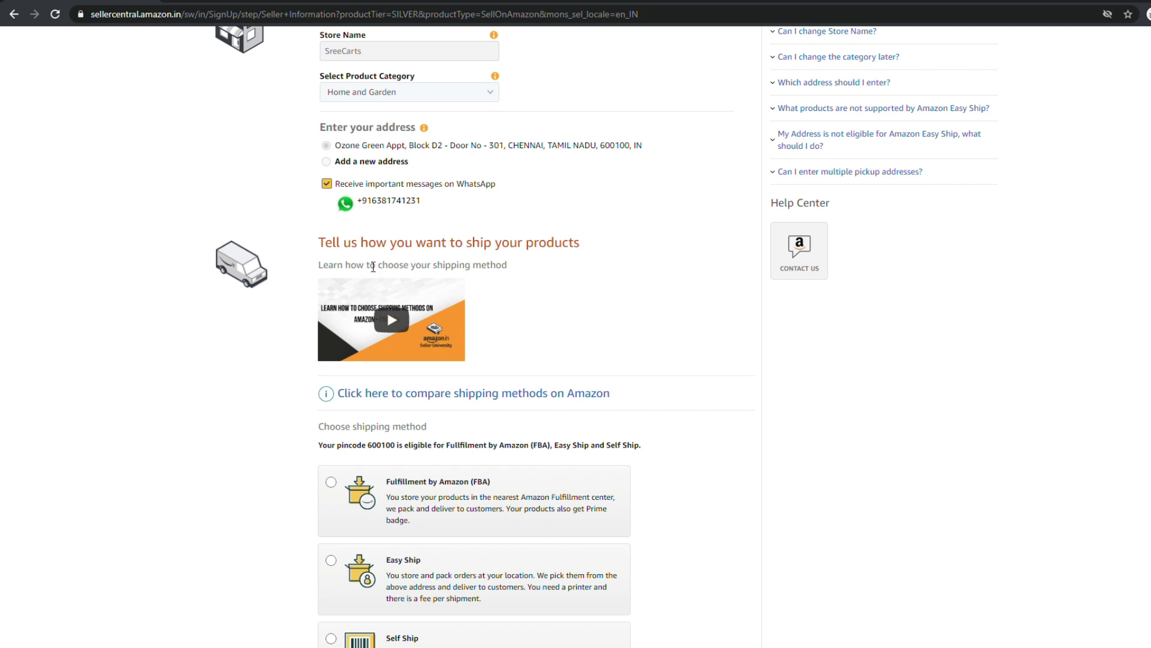
pyautogui.scroll(-3, 552, 307)
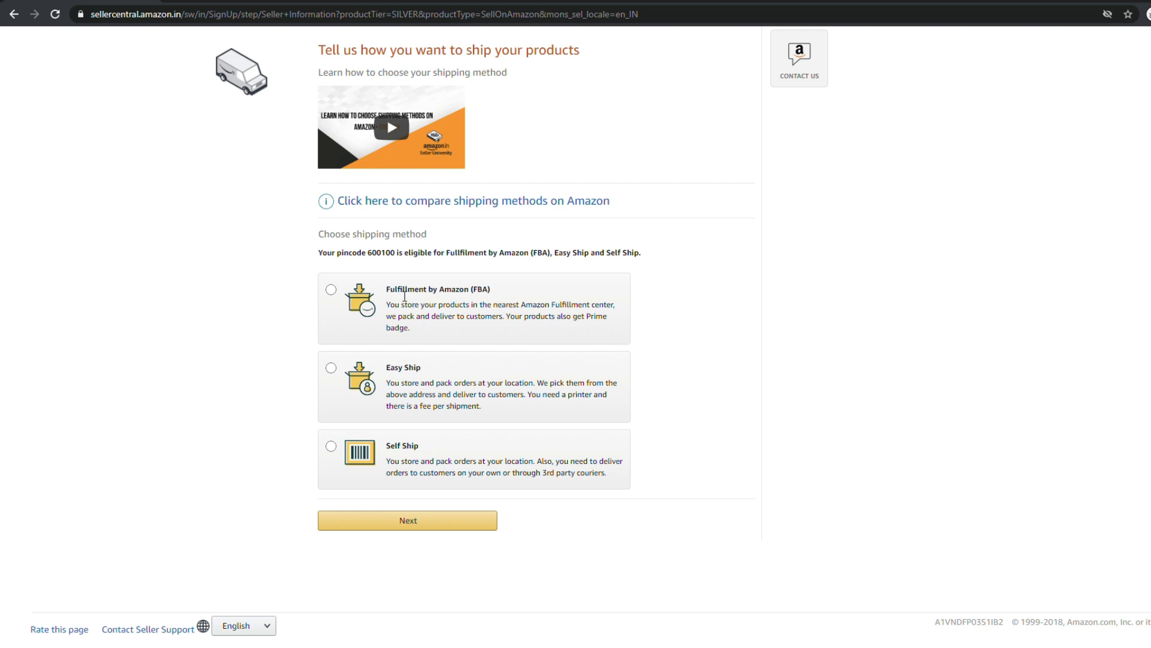
pyautogui.moveTo(386, 290); pyautogui.dragTo(527, 298)
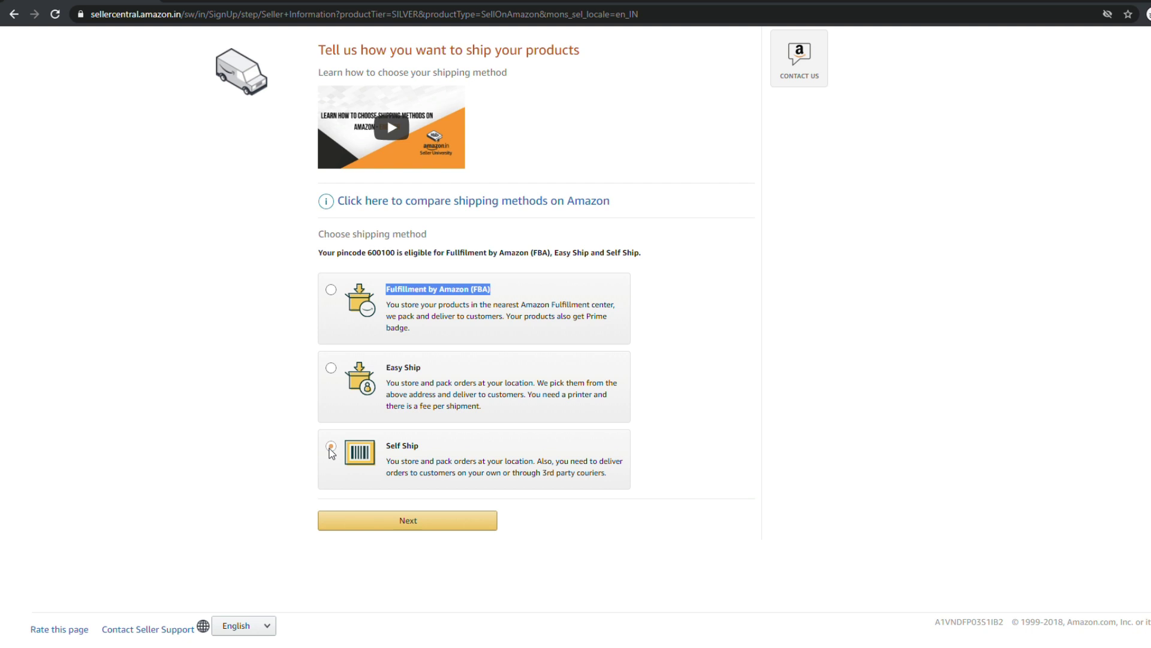
pyautogui.click(332, 370)
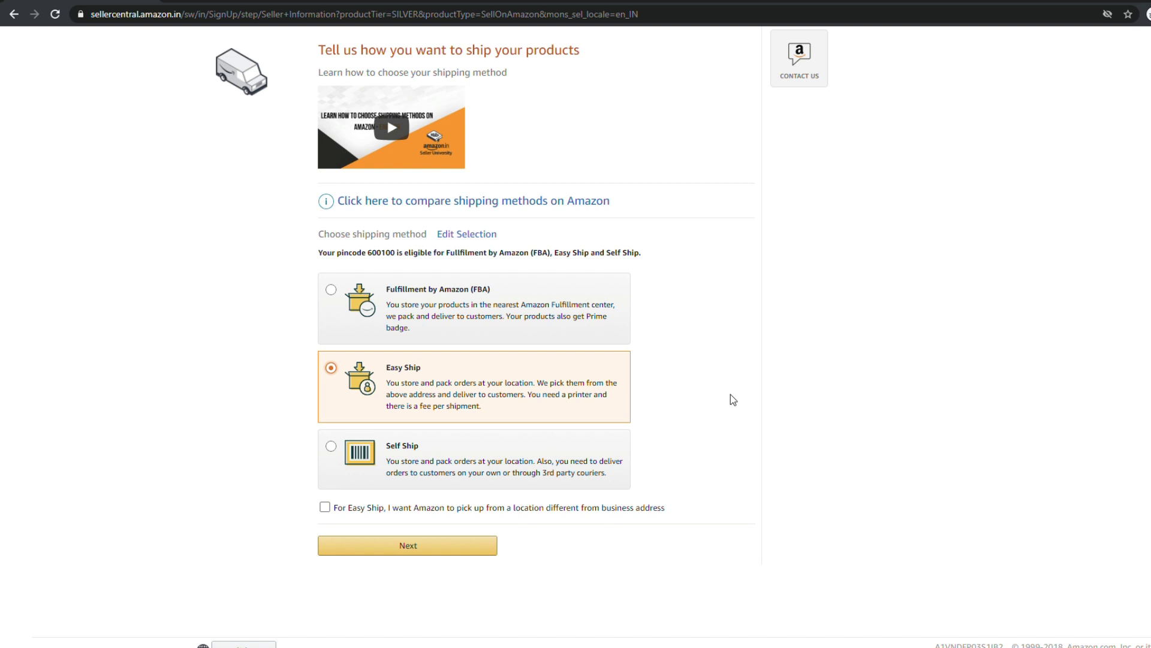
# Request Easy Ship pickup from an alternate address and verify pincode 600100
pyautogui.scroll(-1, 731, 394)
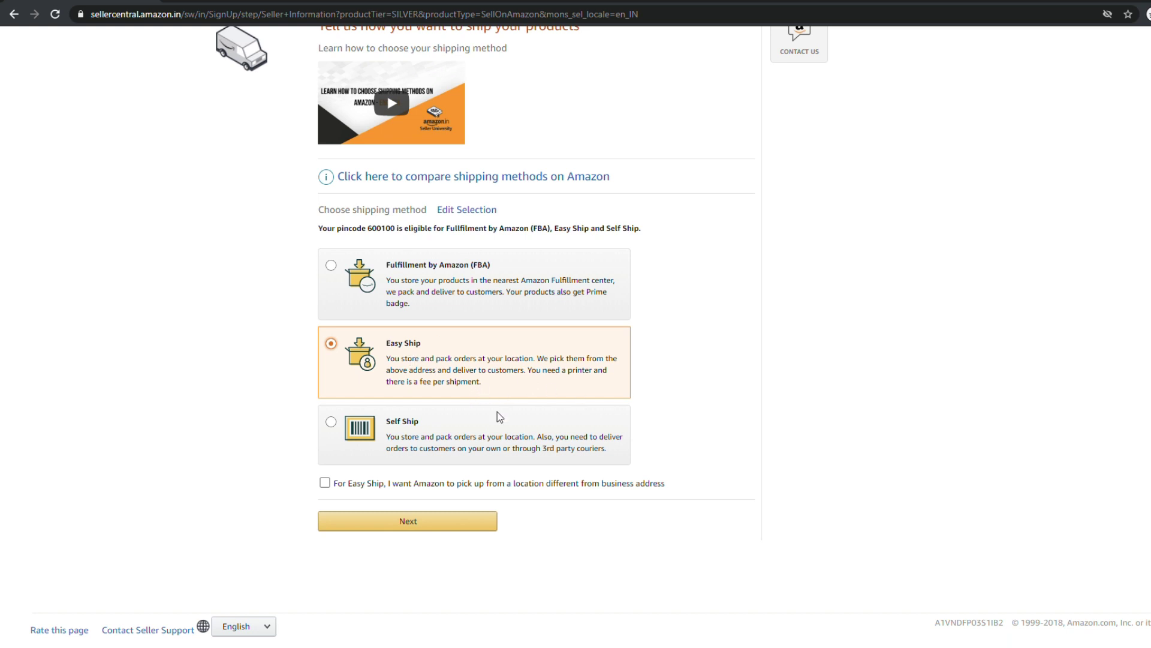
pyautogui.click(326, 483)
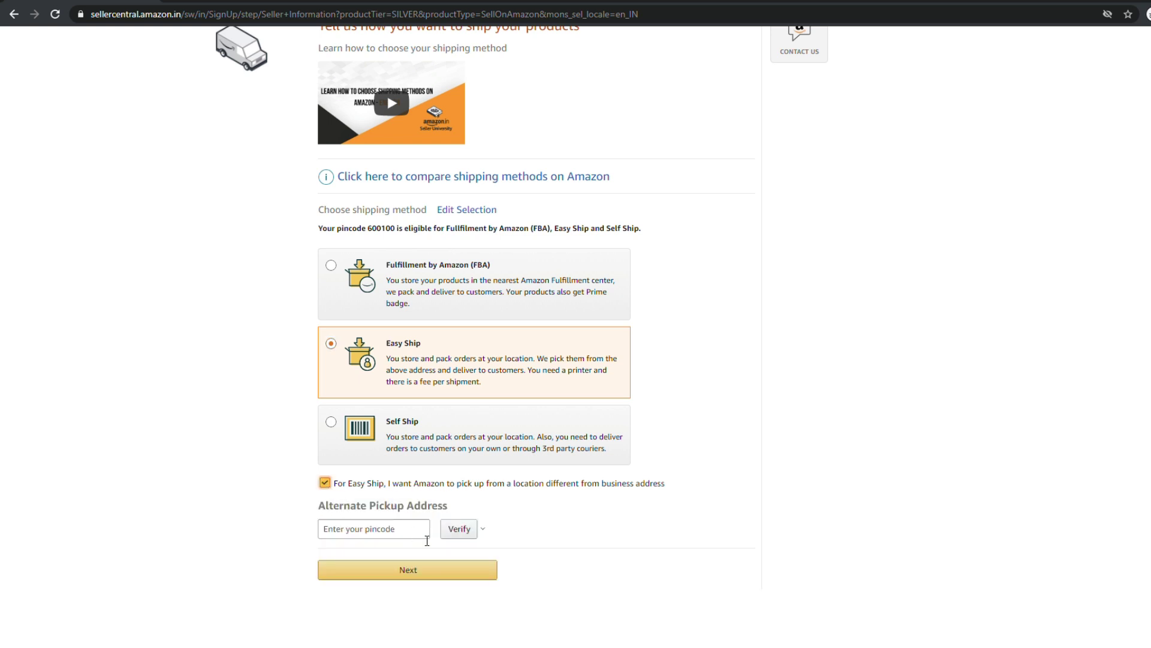
pyautogui.scroll(-2, 530, 534)
pyautogui.click(400, 488)
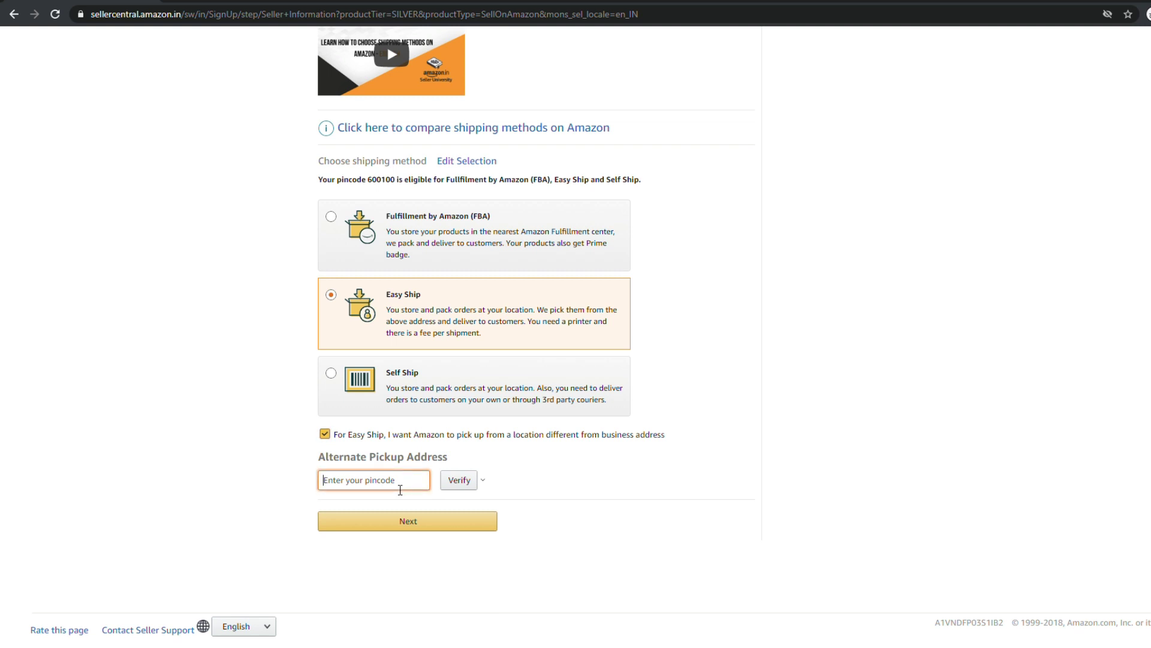
pyautogui.click(463, 508)
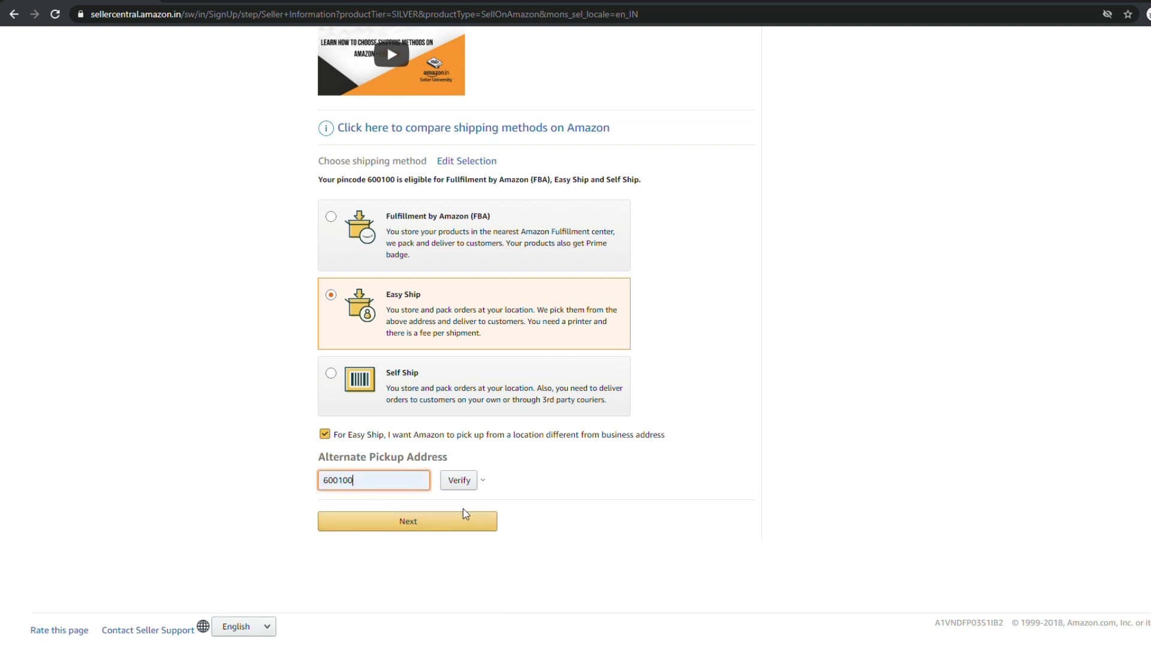
pyautogui.click(459, 480)
# Review the pincode eligibility message and submit the shipping method choice
pyautogui.scroll(6, 553, 484)
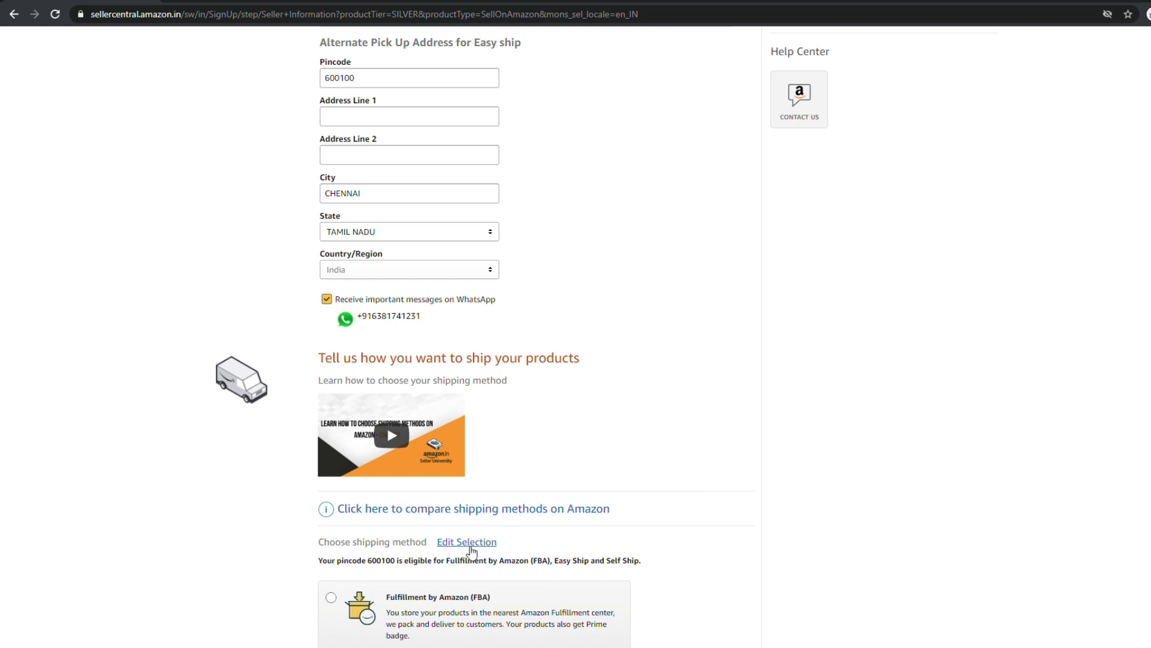
pyautogui.scroll(-5, 343, 569)
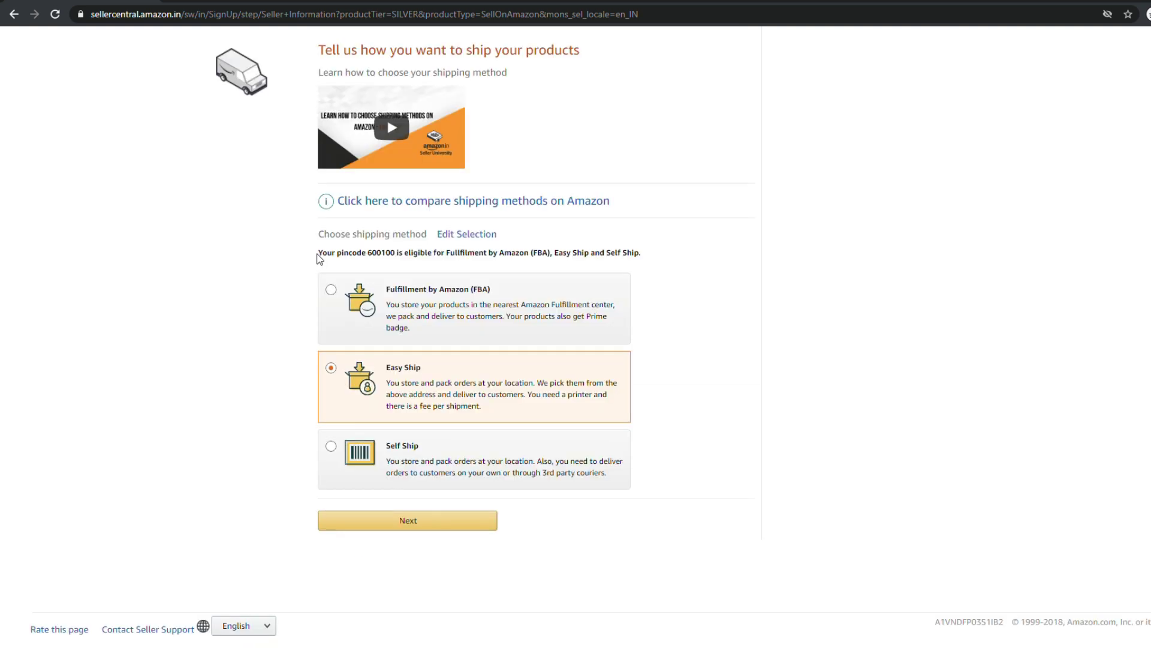
pyautogui.moveTo(315, 48); pyautogui.dragTo(658, 260)
pyautogui.click(350, 262)
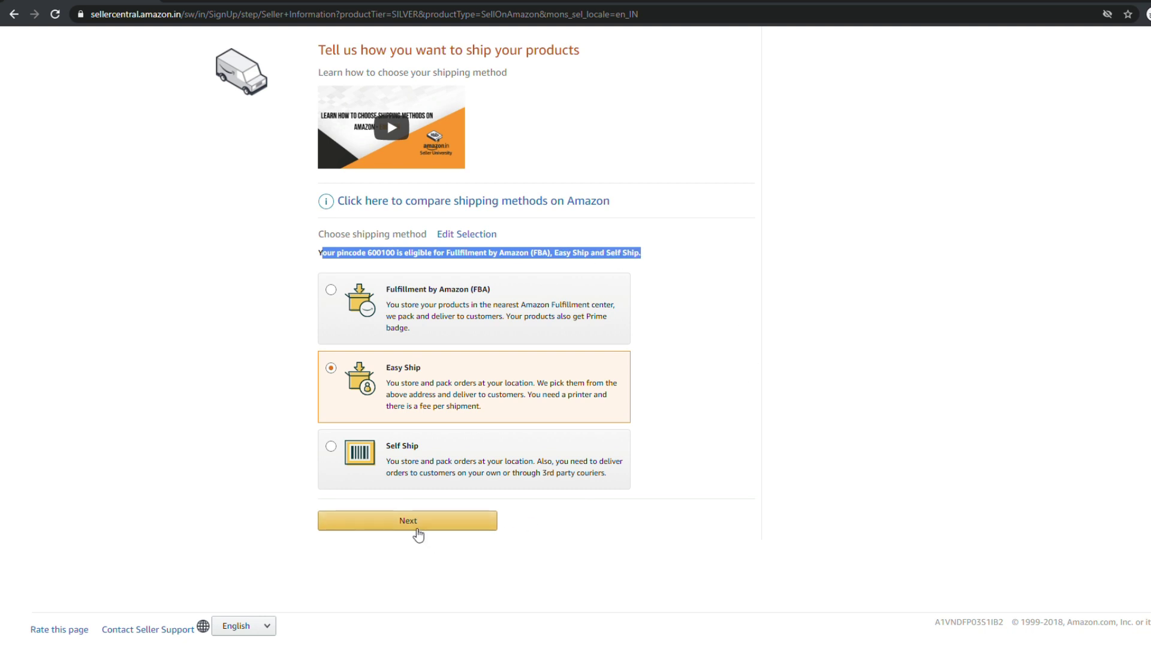
pyautogui.click(418, 532)
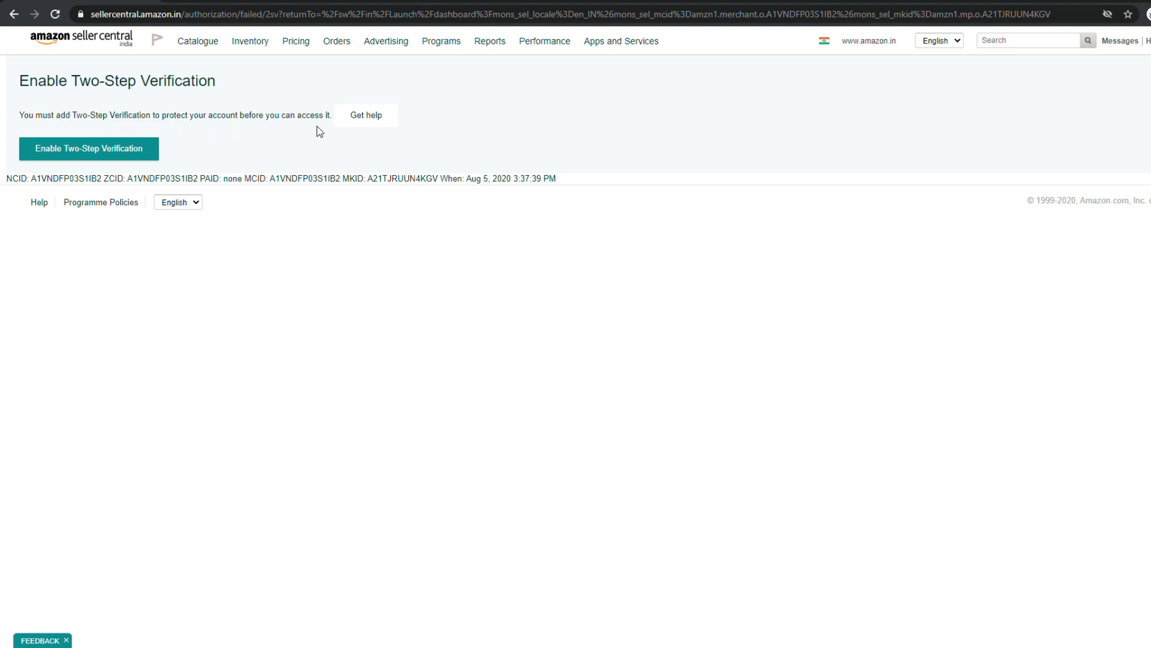
# Enable two-step verification using the one-time code sent to the seller's phone
pyautogui.click(110, 154)
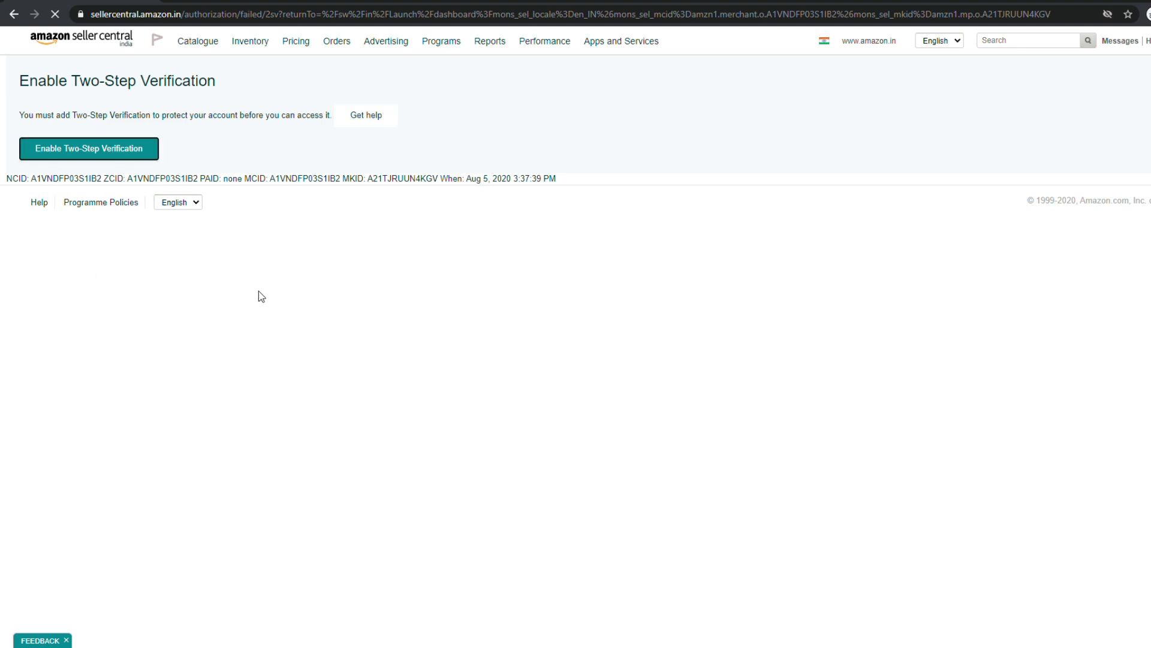
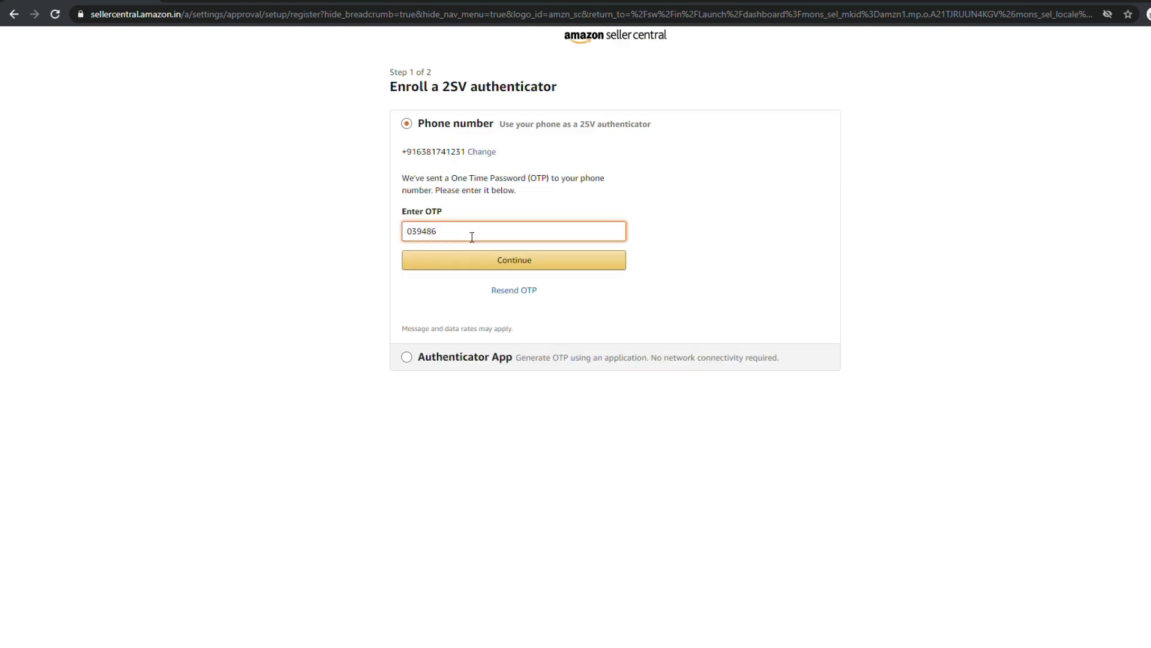
pyautogui.click(515, 264)
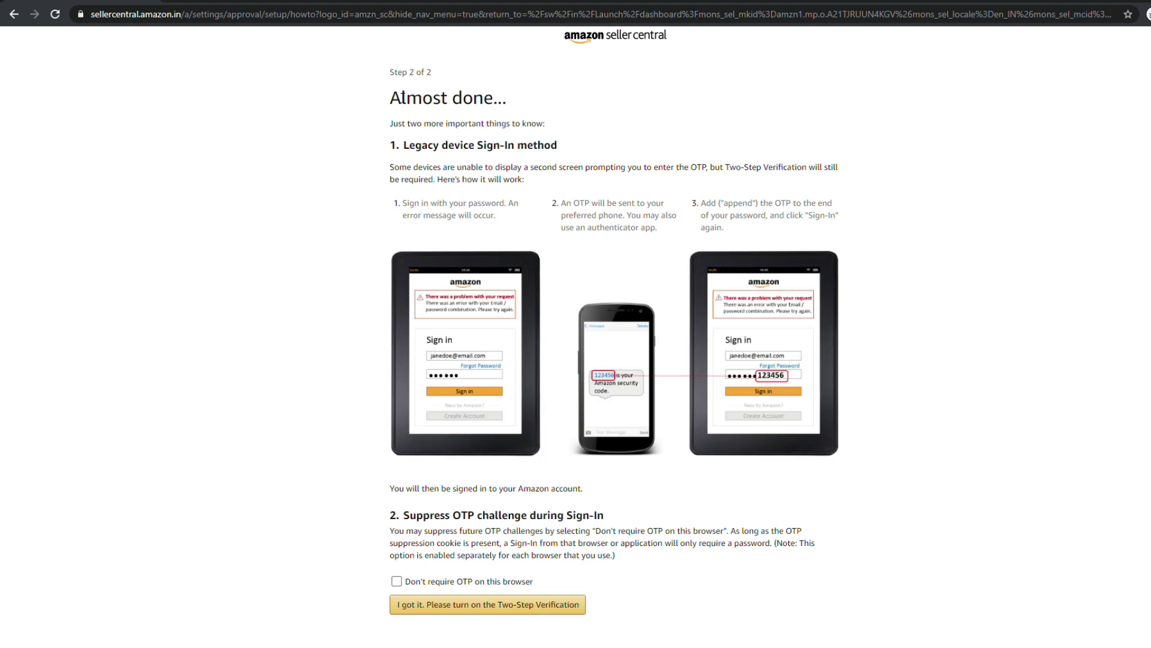
pyautogui.moveTo(391, 107); pyautogui.dragTo(513, 110)
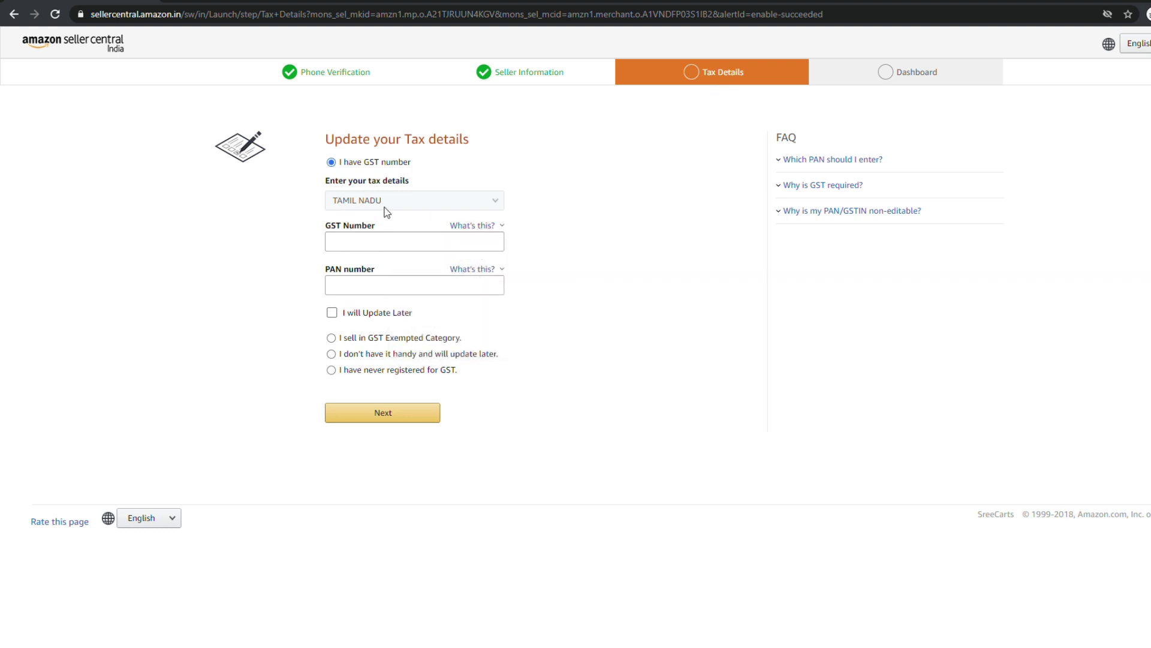
# Leave the GST and PAN fields blank, tick 'I will Update Later' and submit Tax Details
pyautogui.click(369, 248)
pyautogui.click(363, 291)
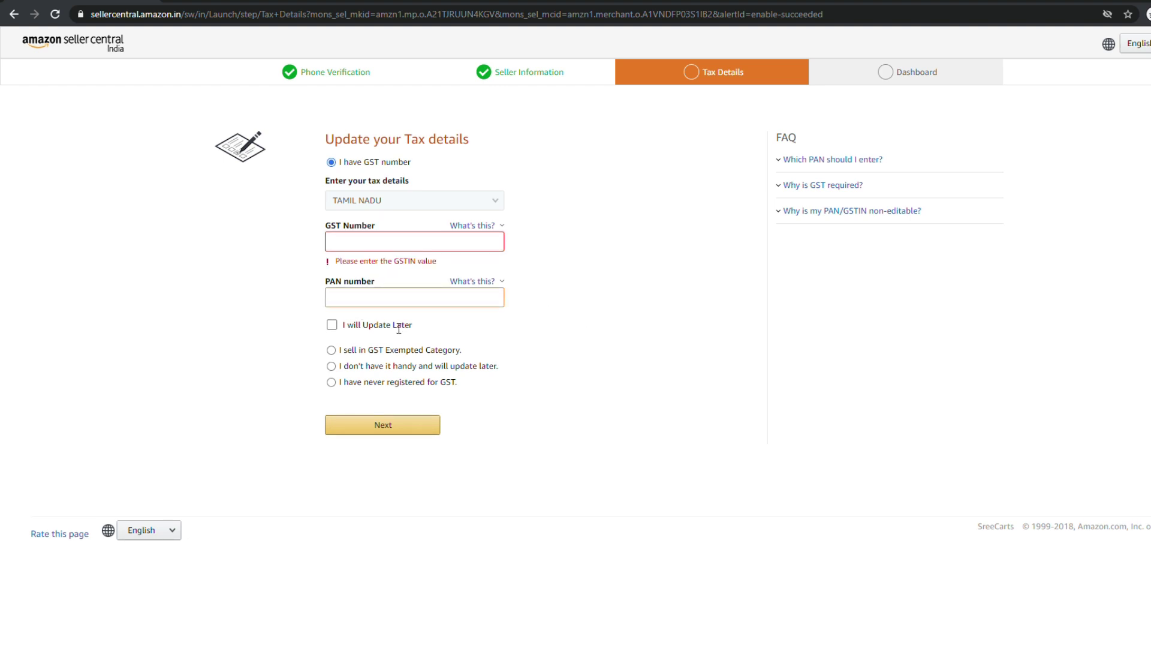
pyautogui.click(332, 324)
pyautogui.click(332, 337)
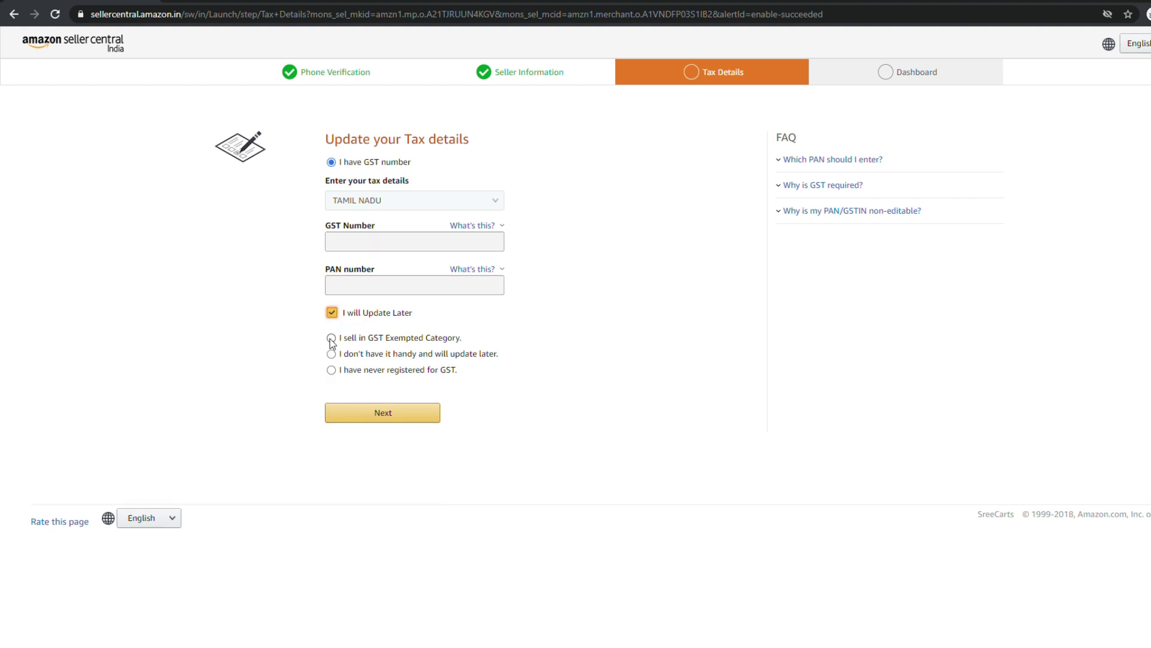
pyautogui.click(394, 418)
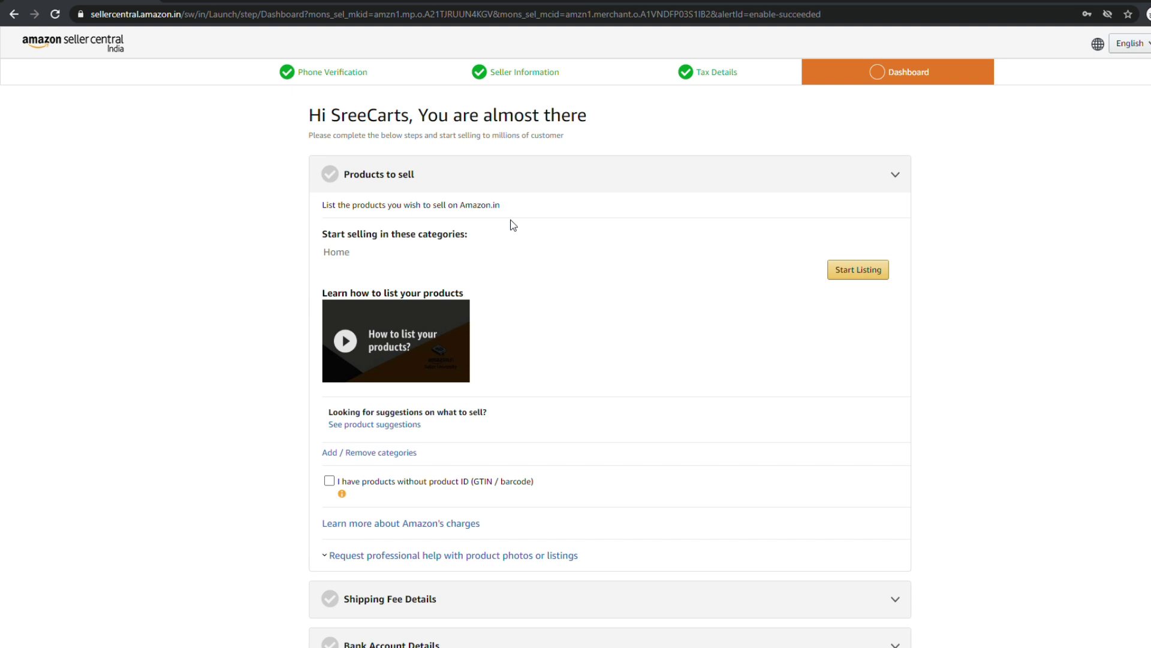
# Choose to add a product not currently sold on Amazon
pyautogui.scroll(-1, 510, 220)
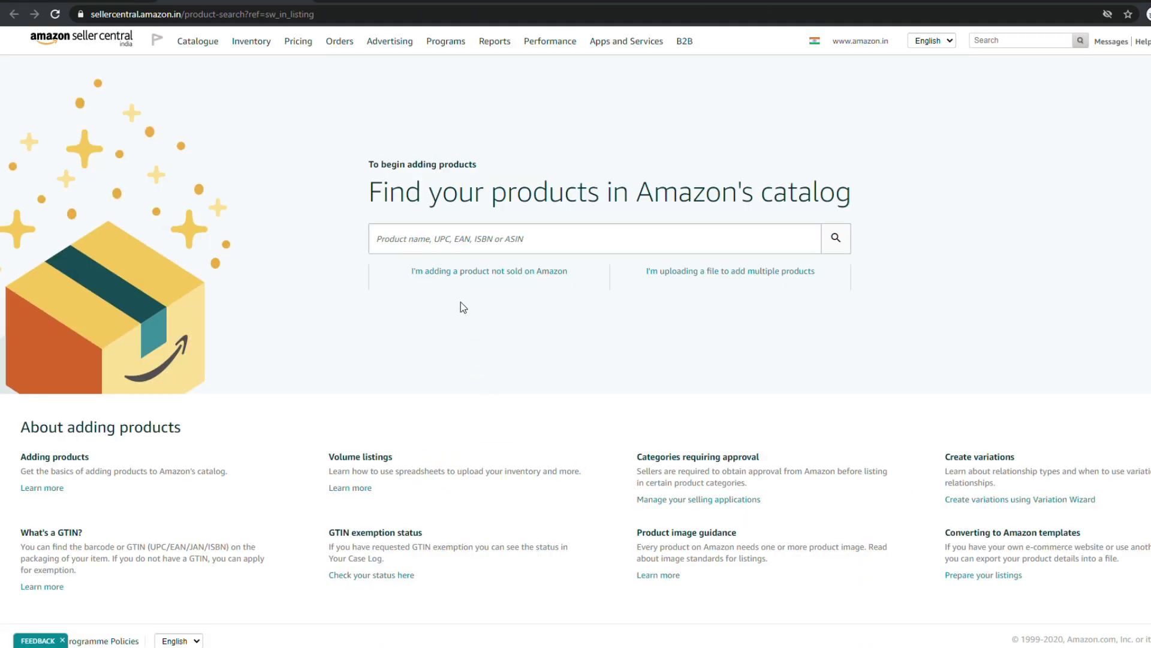
pyautogui.click(516, 272)
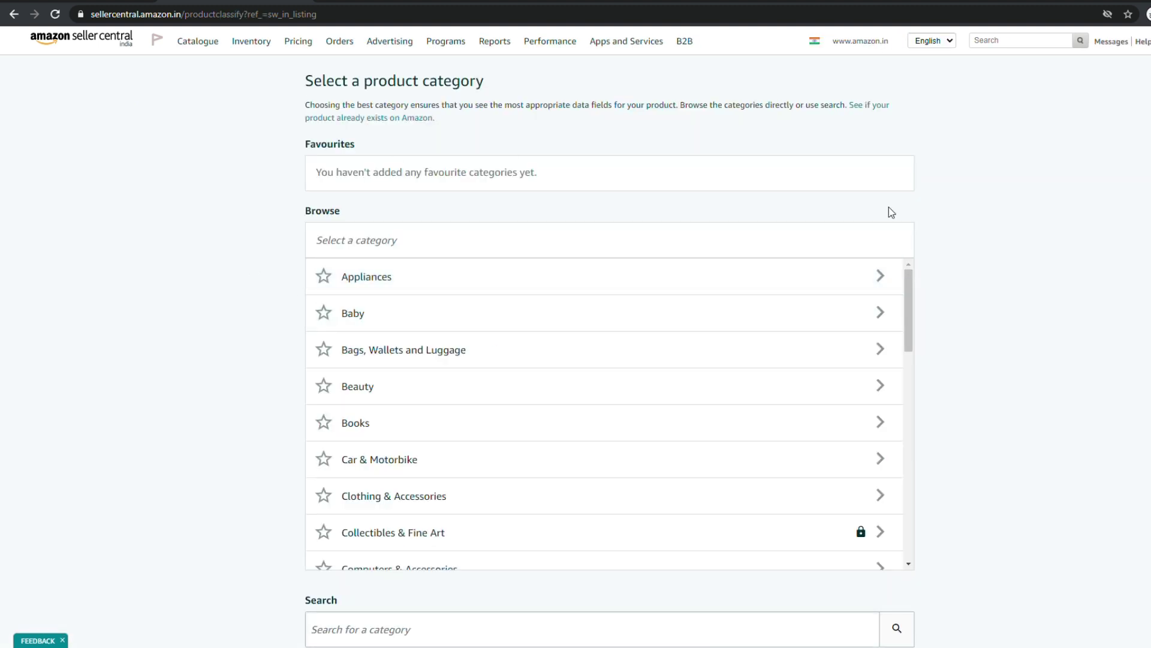
pyautogui.scroll(-3, 653, 352)
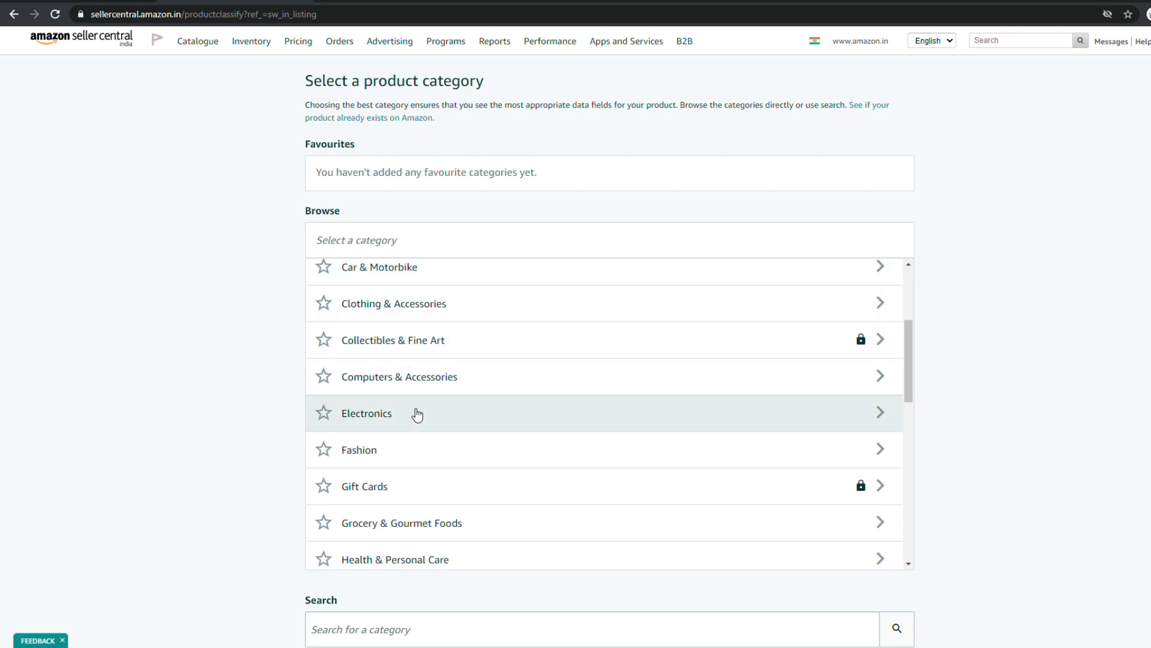
pyautogui.scroll(-3, 419, 417)
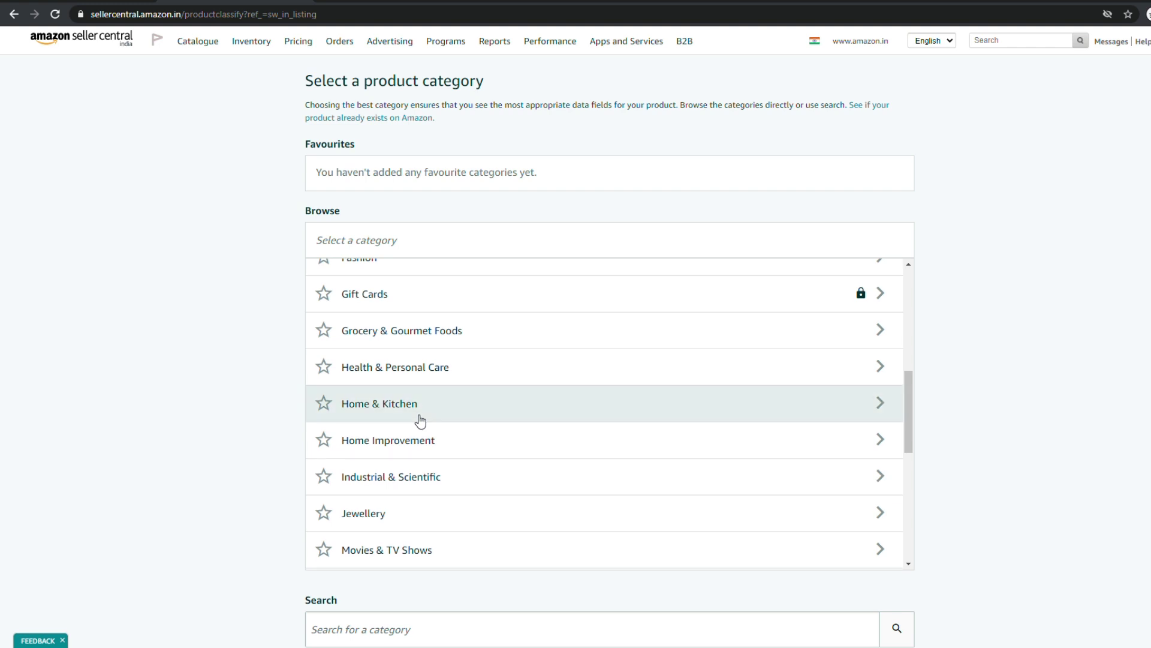
# Browse Home & Kitchen › Home & Décor › Decorative Stickers and select Wall Stickers & Murals
pyautogui.click(421, 412)
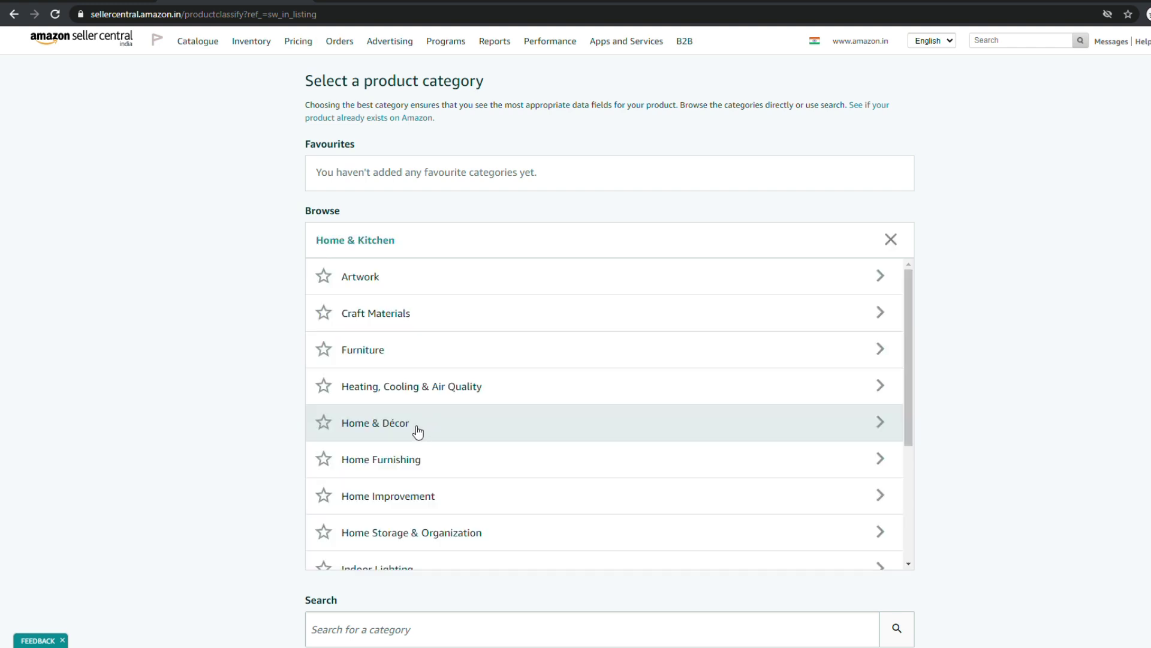
pyautogui.click(415, 427)
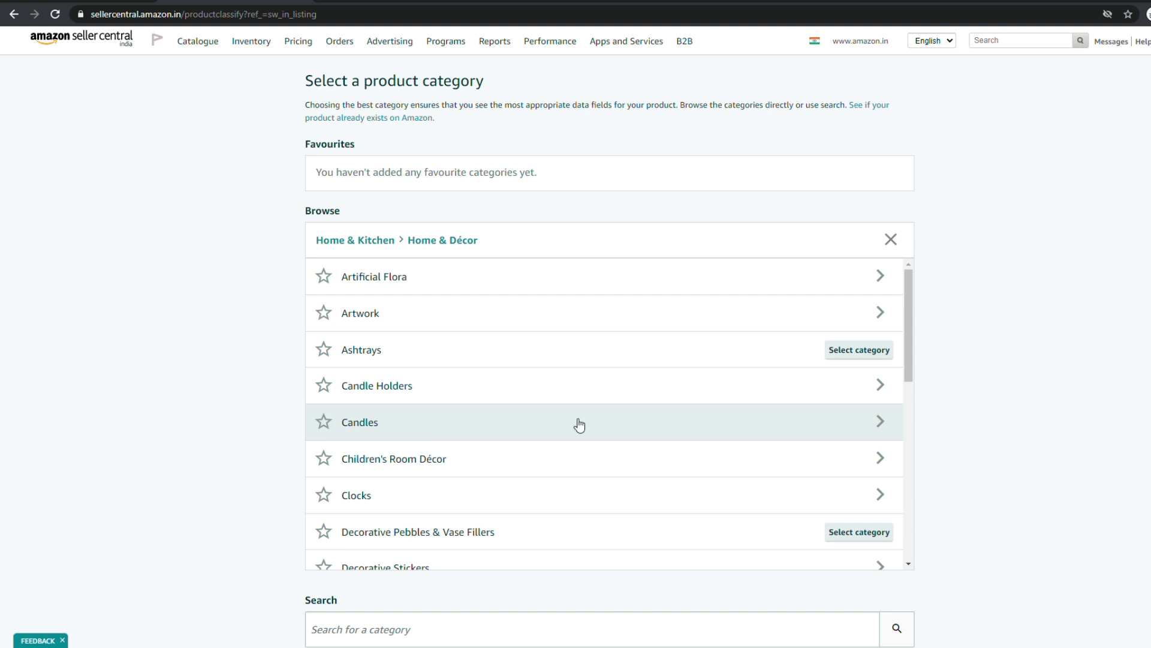
pyautogui.scroll(-2, 580, 425)
pyautogui.click(460, 445)
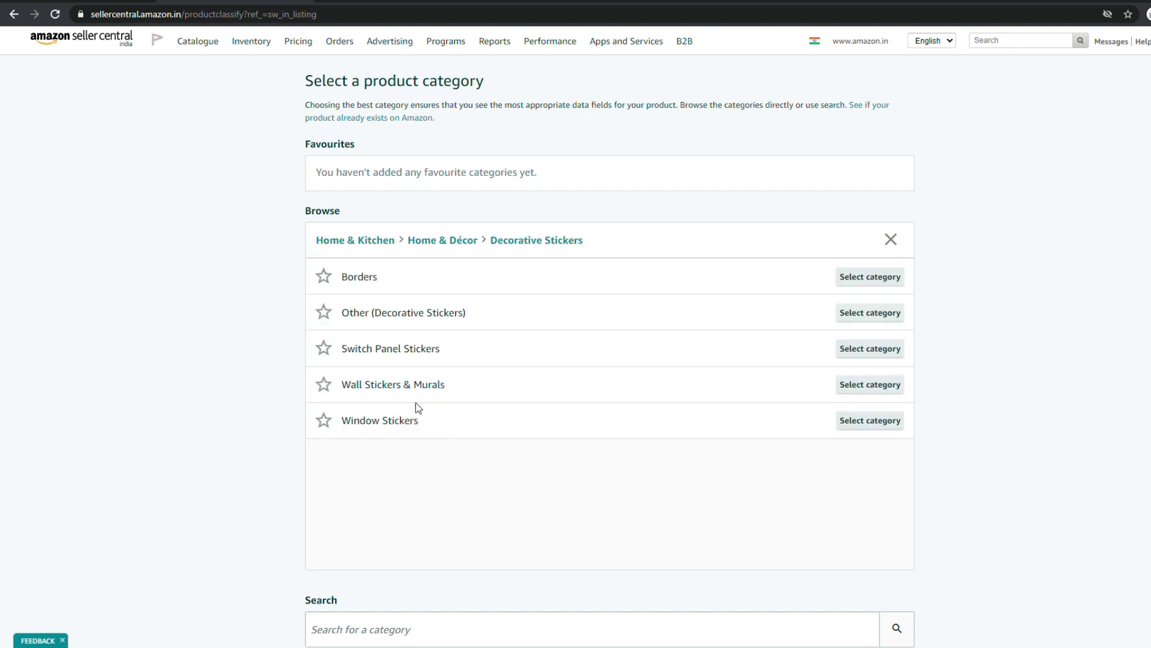
pyautogui.click(856, 391)
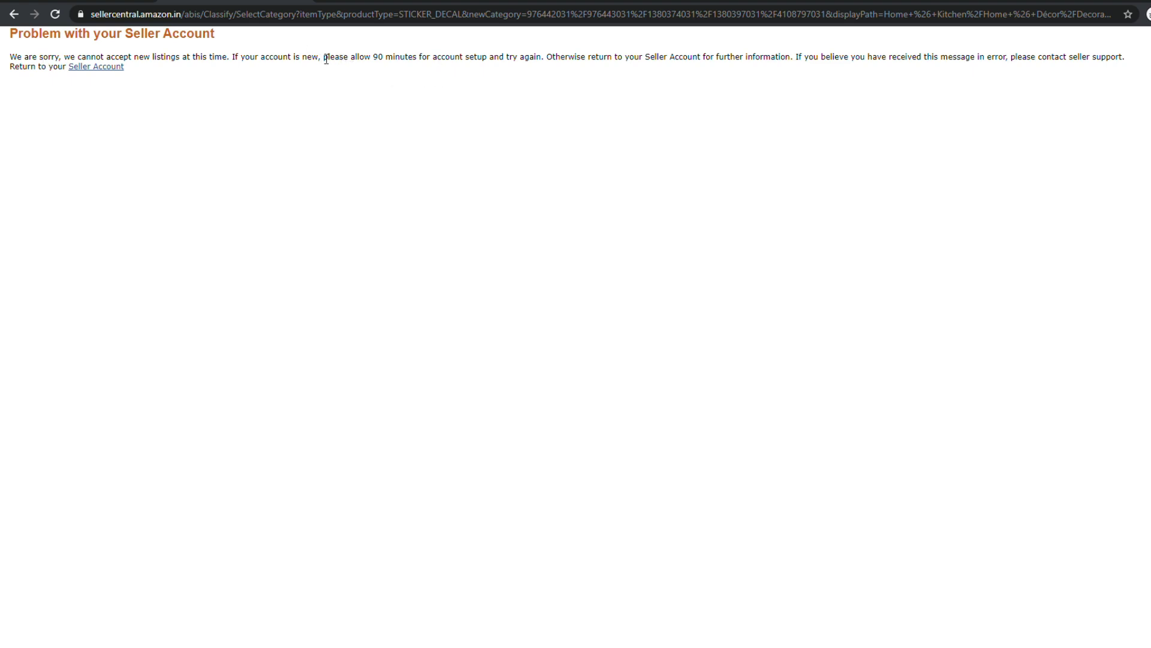
# Highlight the new-account and 90-minute setup notices, then go back to the launch dashboard tab
pyautogui.moveTo(322, 58); pyautogui.dragTo(9, 57)
pyautogui.moveTo(530, 54); pyautogui.dragTo(824, 76)
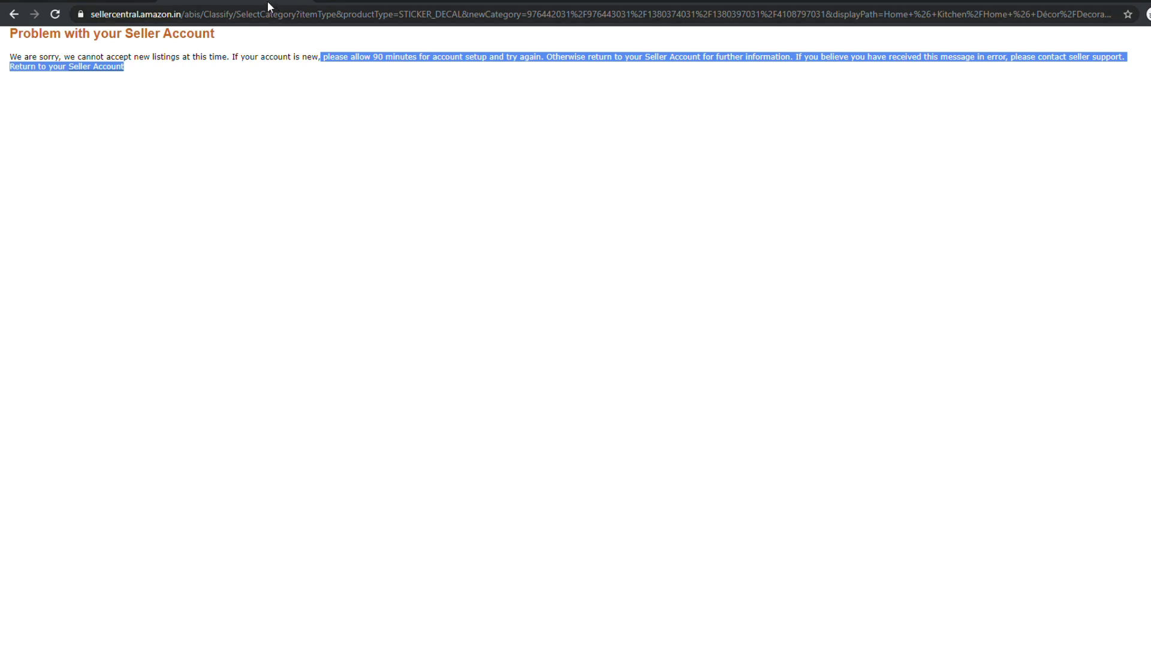
pyautogui.click(87, 4)
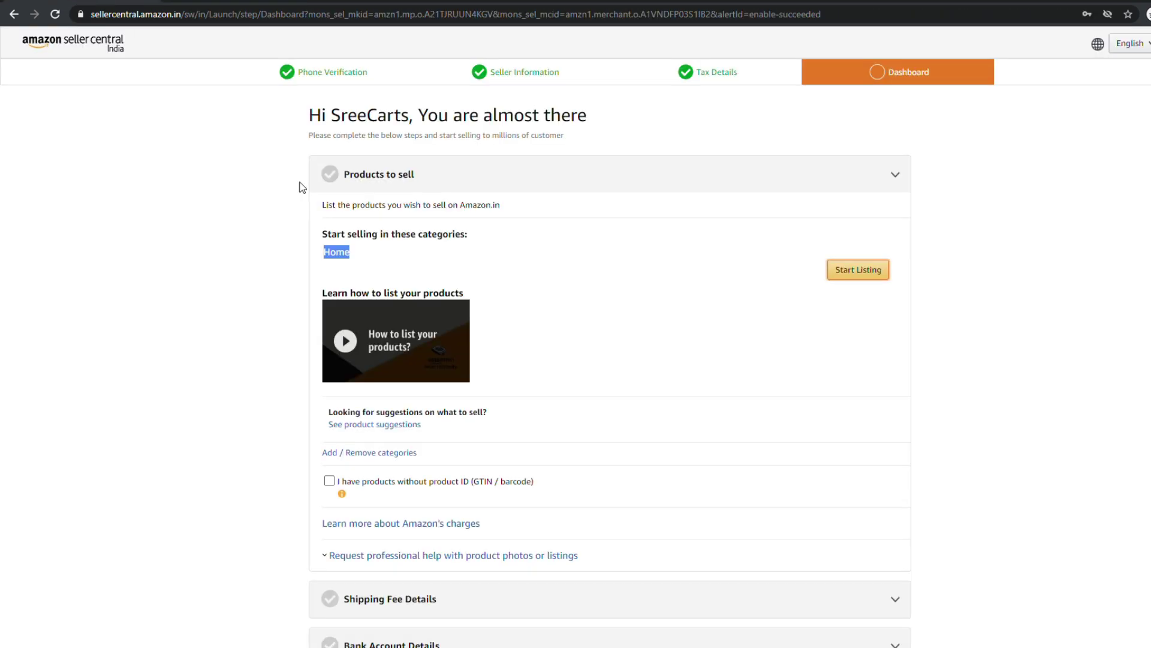
# Expand Shipping Fee Details and try the free shipping option
pyautogui.scroll(-5, 707, 237)
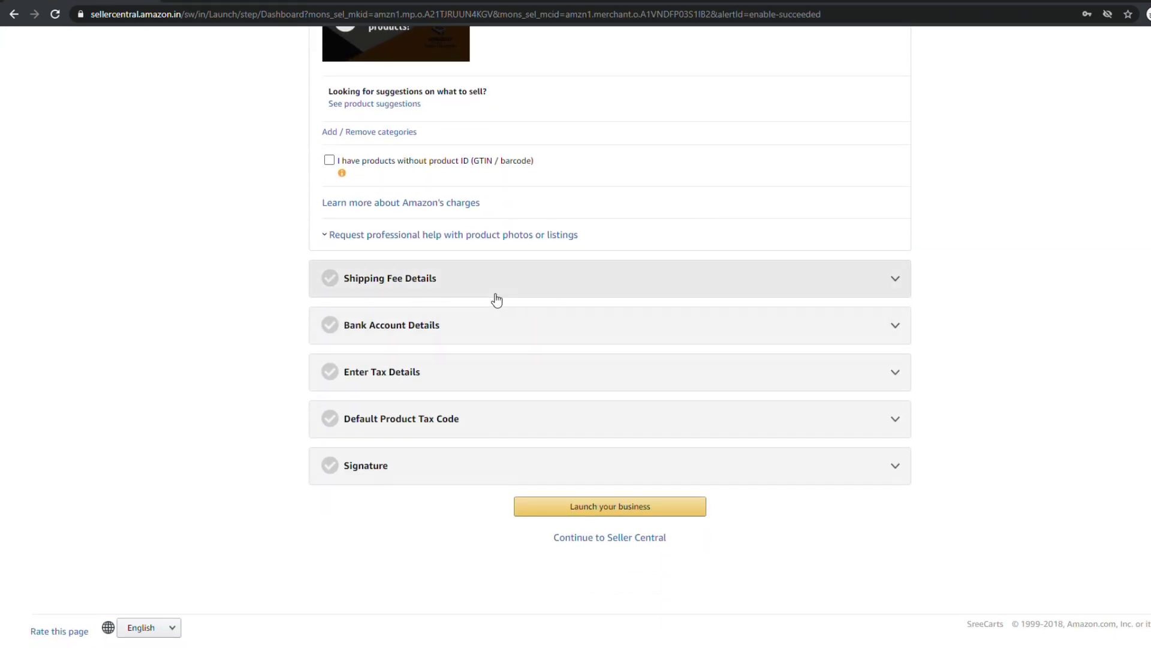
pyautogui.click(895, 281)
pyautogui.scroll(-1, 706, 327)
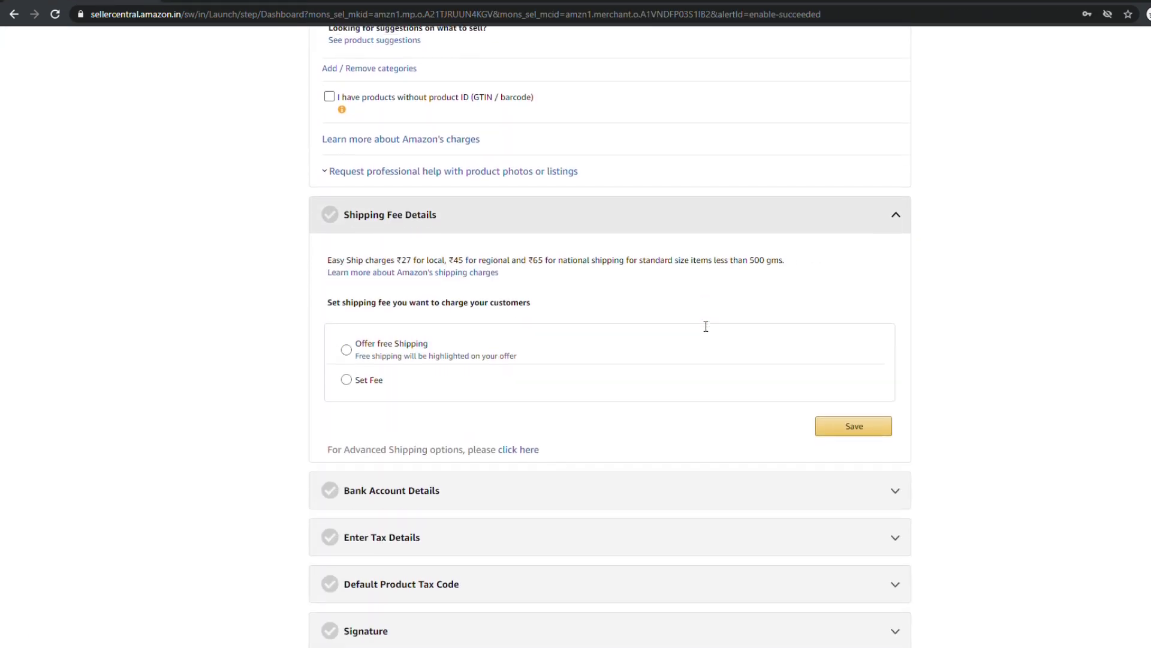
pyautogui.click(352, 350)
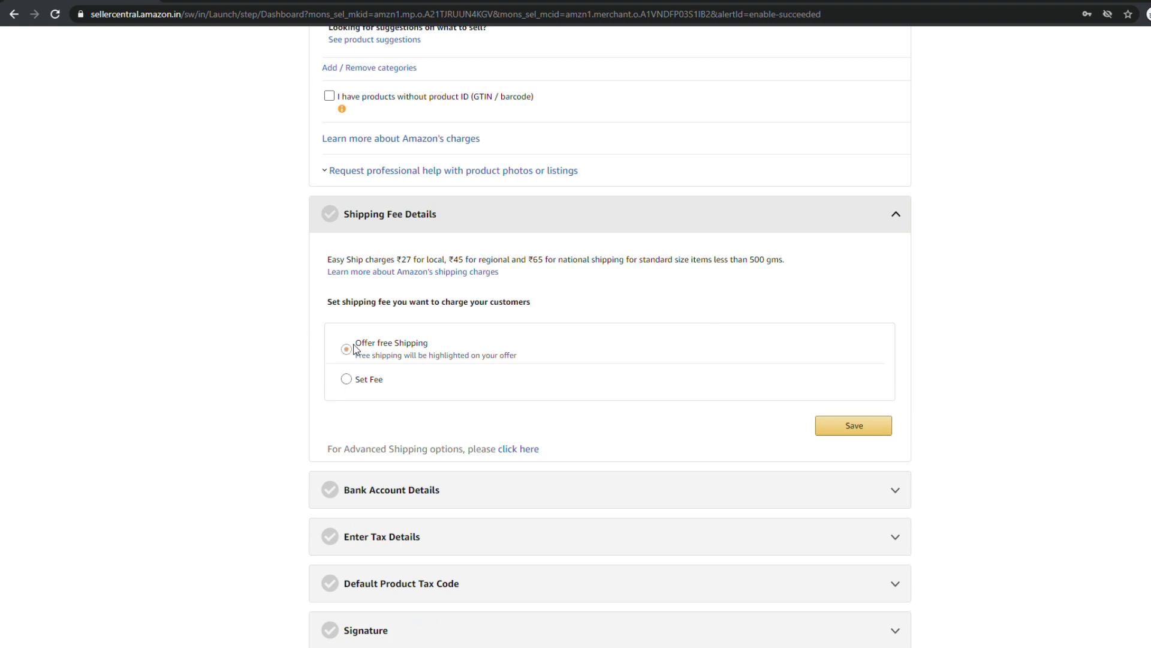
pyautogui.scroll(-1, 383, 360)
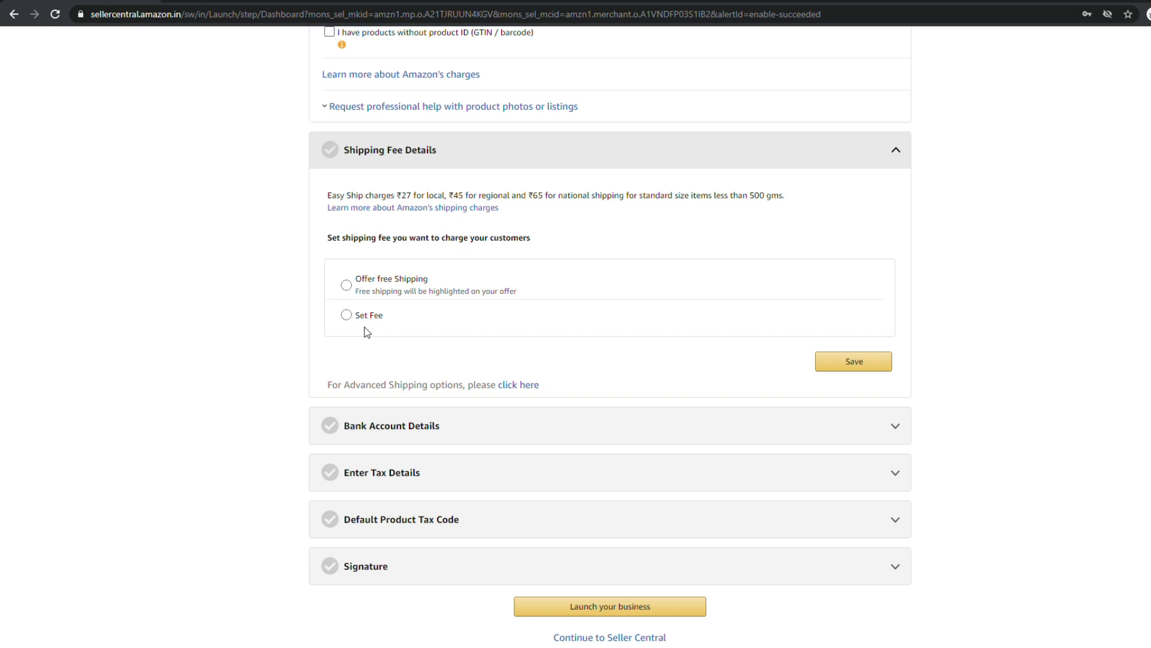
# Switch to Set Fee, enter ₹30 local, ₹50 regional and ₹80 national, and save
pyautogui.click(346, 318)
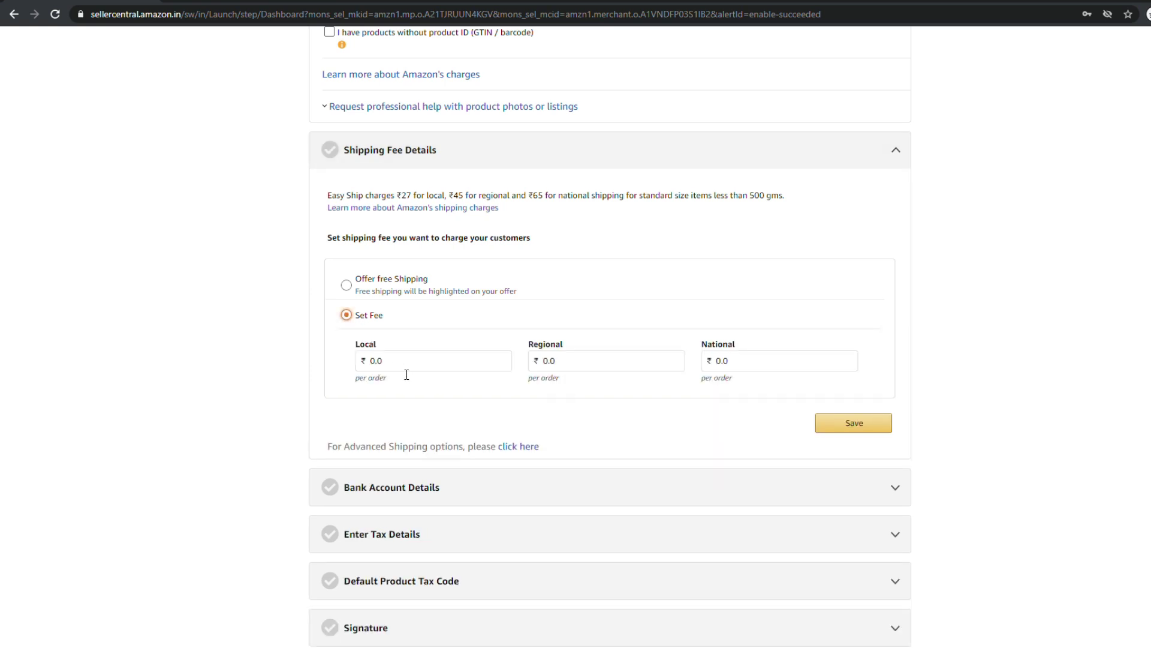
pyautogui.doubleClick(375, 360)
pyautogui.write('30')
pyautogui.press('Tab')
pyautogui.write('50')
pyautogui.press('Tab')
pyautogui.write('80')
pyautogui.click(841, 422)
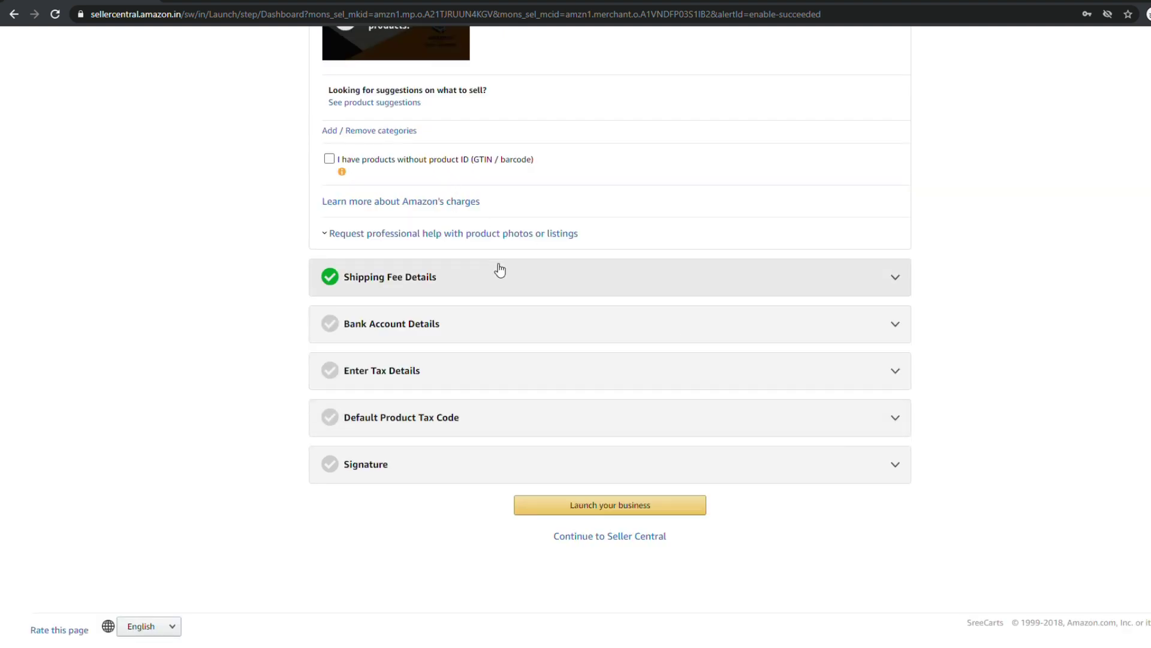
# Expand the Bank Account Details, Enter Tax Details and Default Product Tax Code sections
pyautogui.click(875, 326)
pyautogui.scroll(-2, 420, 302)
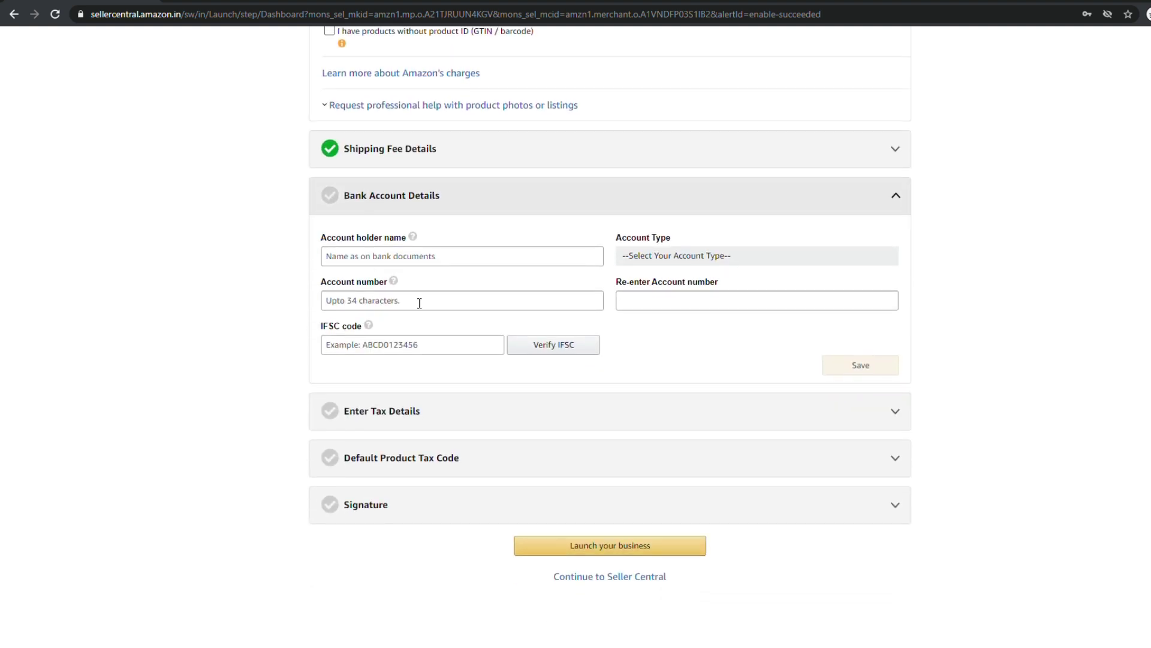
pyautogui.scroll(-1, 545, 370)
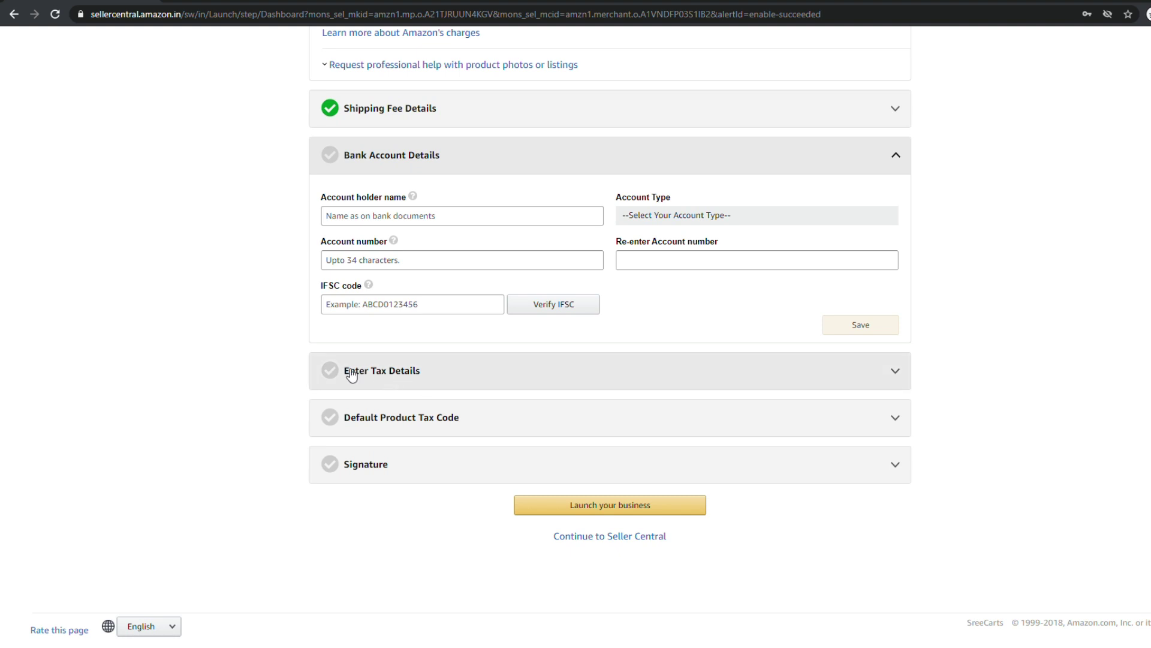
pyautogui.click(479, 383)
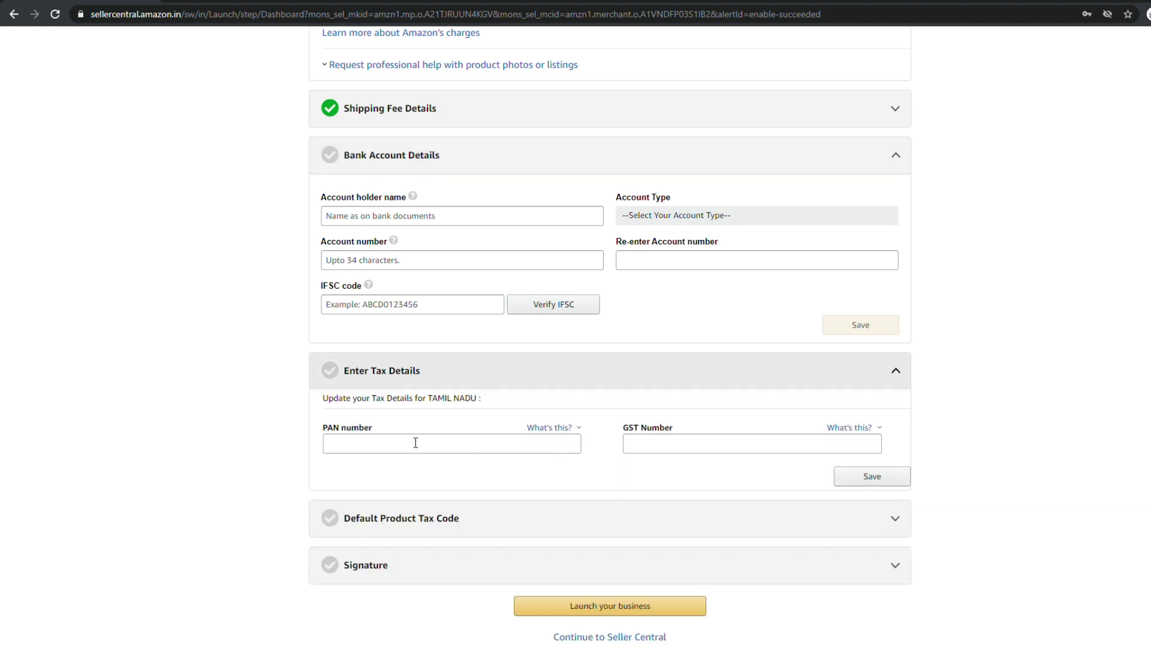
pyautogui.scroll(-2, 578, 455)
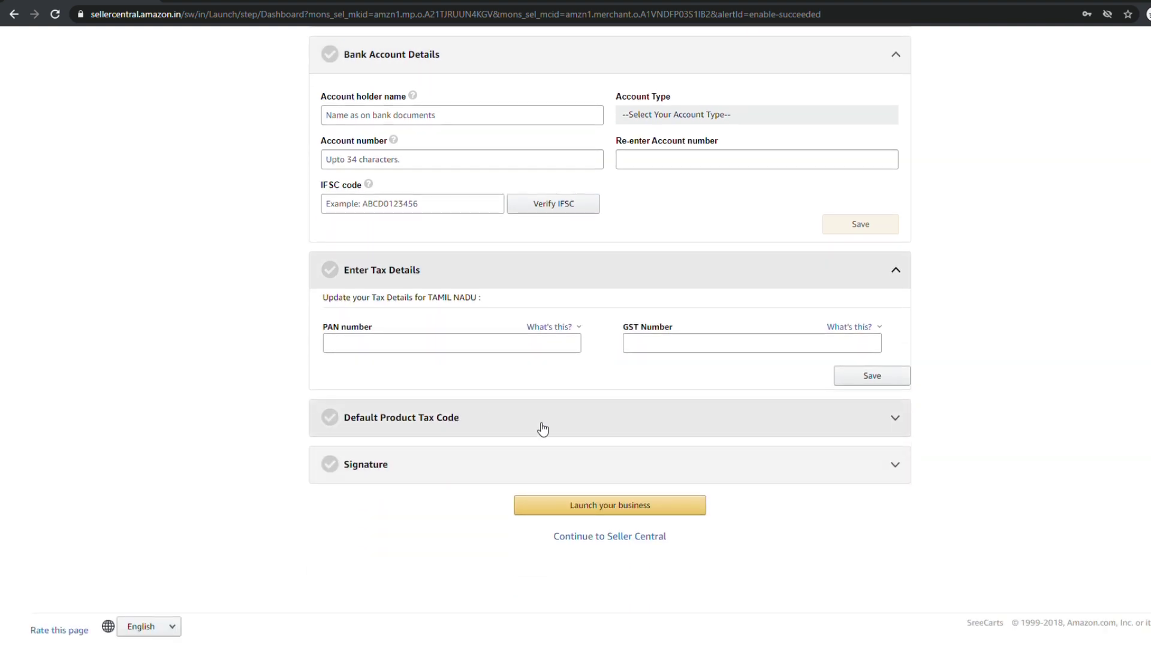
pyautogui.click(528, 427)
# View the product tax code list and close it without choosing a code
pyautogui.scroll(-3, 629, 438)
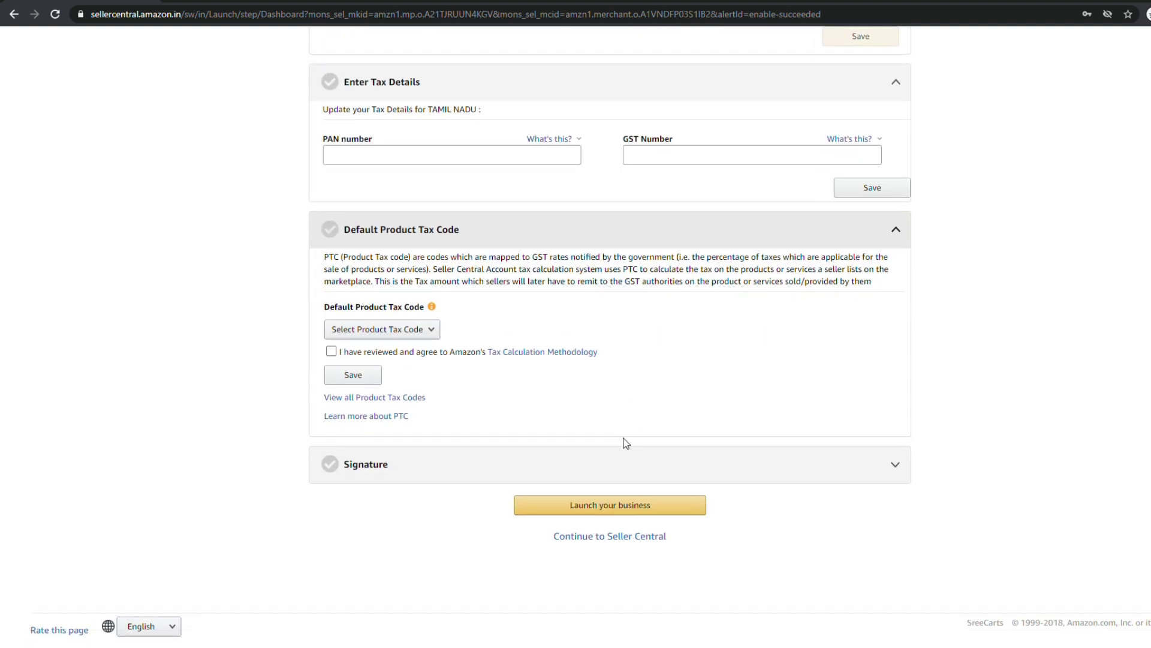
pyautogui.click(427, 337)
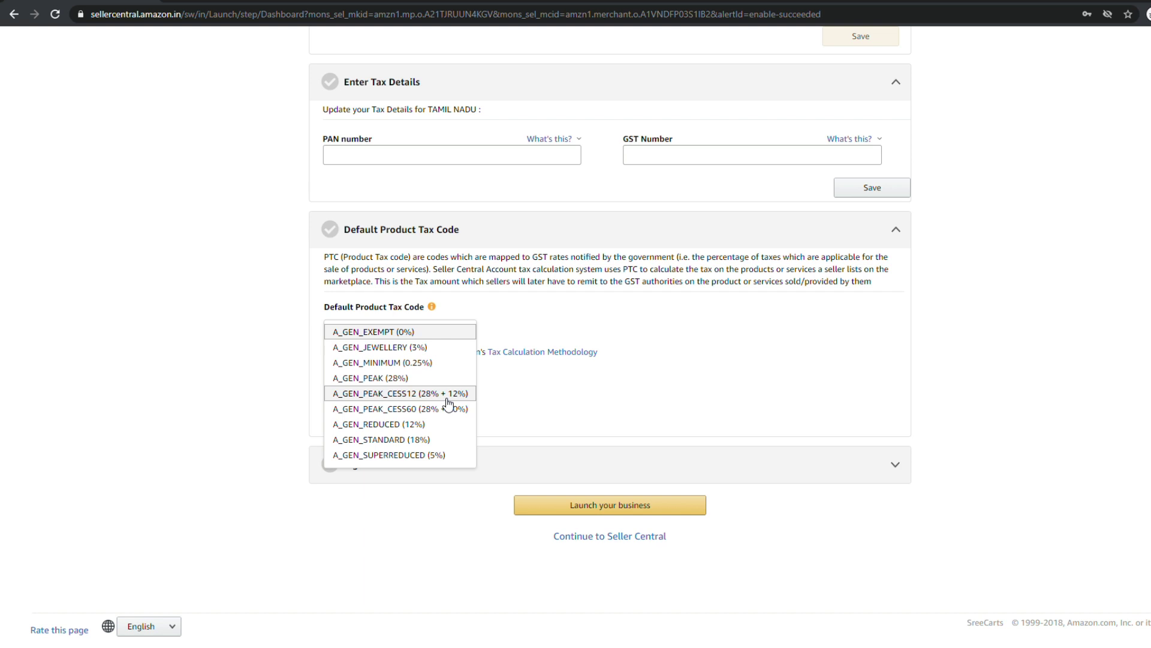
pyautogui.click(593, 402)
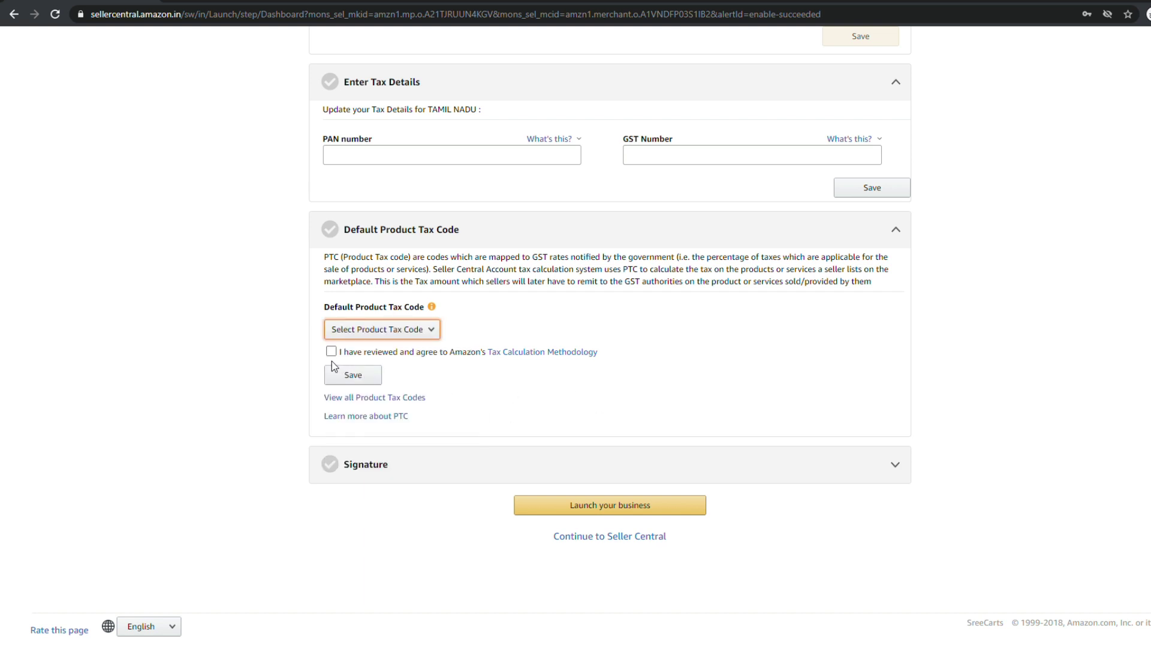
# Expand the Signature options, review the setup page, and continue to Seller Central
pyautogui.click(395, 465)
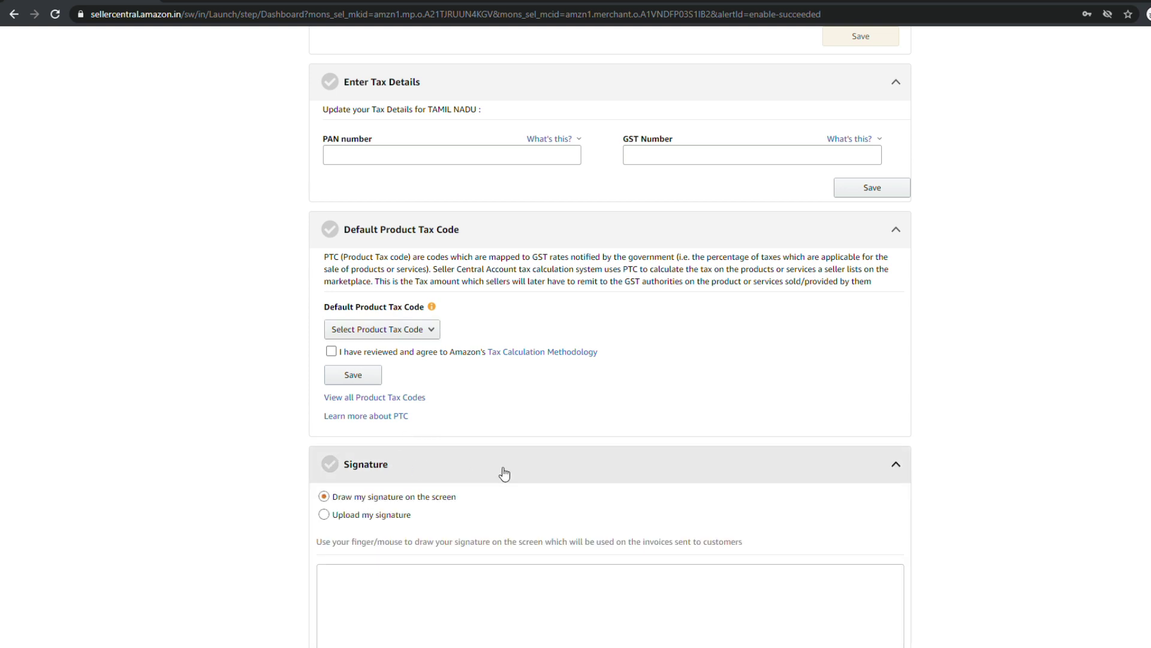
pyautogui.scroll(-3, 570, 434)
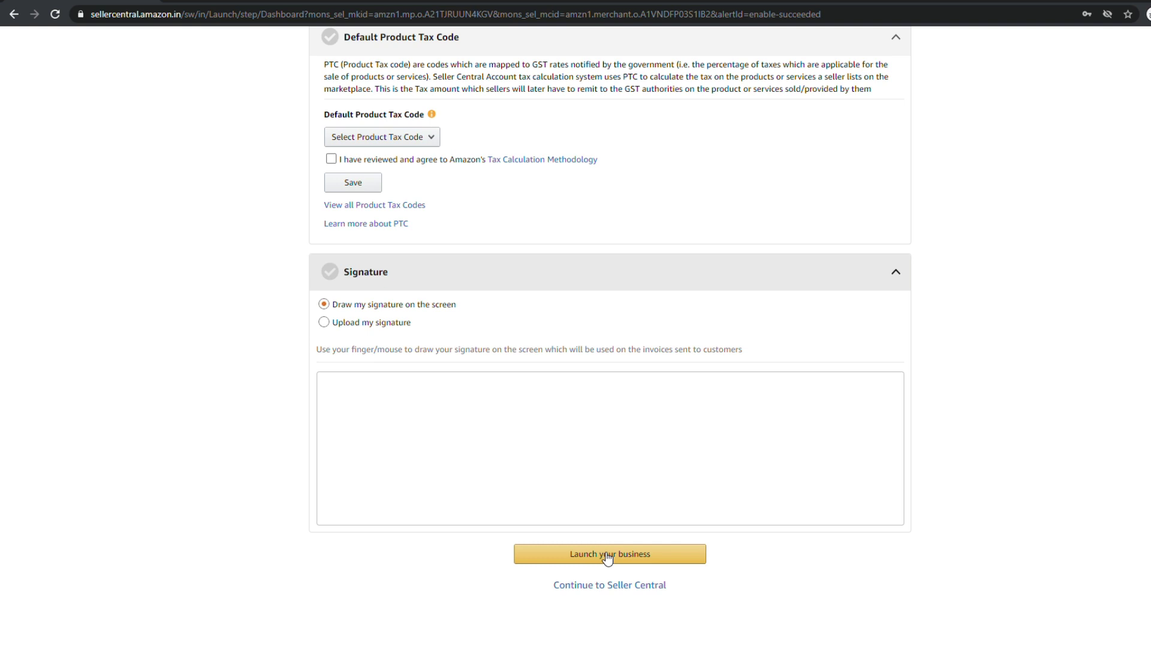
pyautogui.scroll(15, 434, 468)
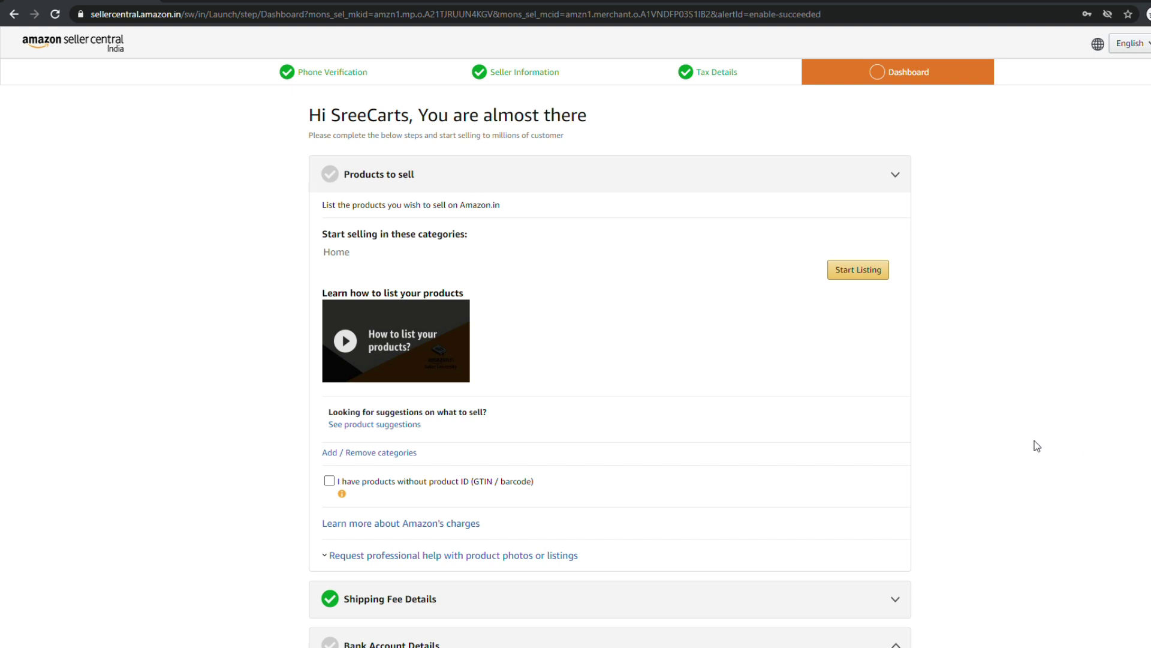
pyautogui.scroll(-5, 978, 392)
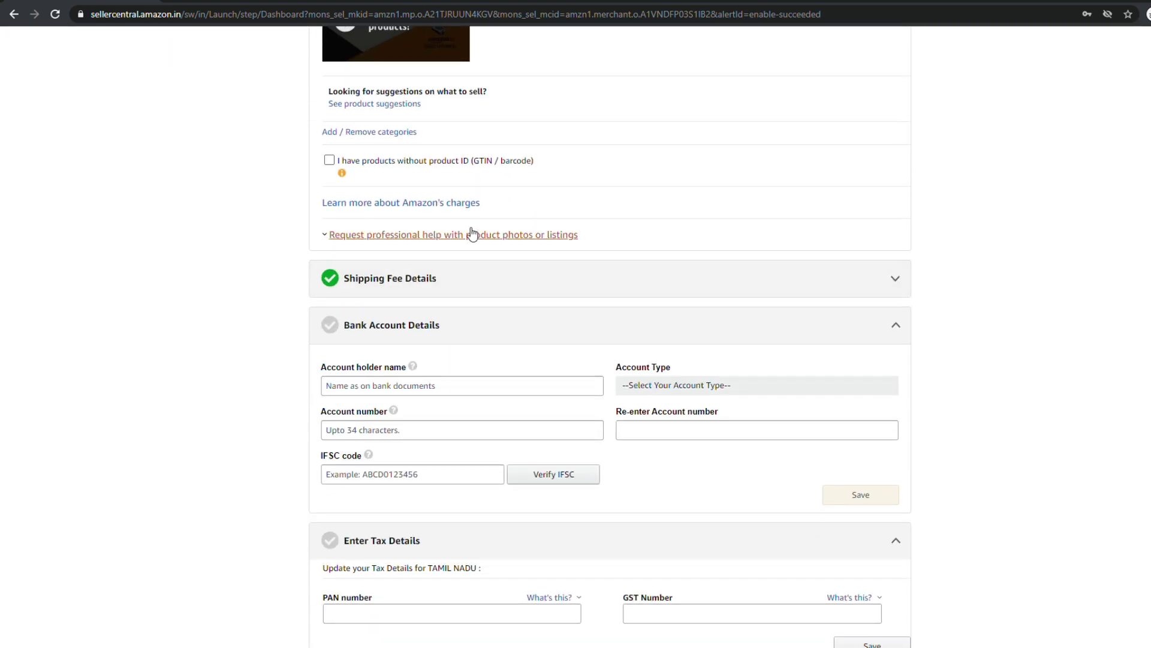
pyautogui.scroll(-11, 491, 341)
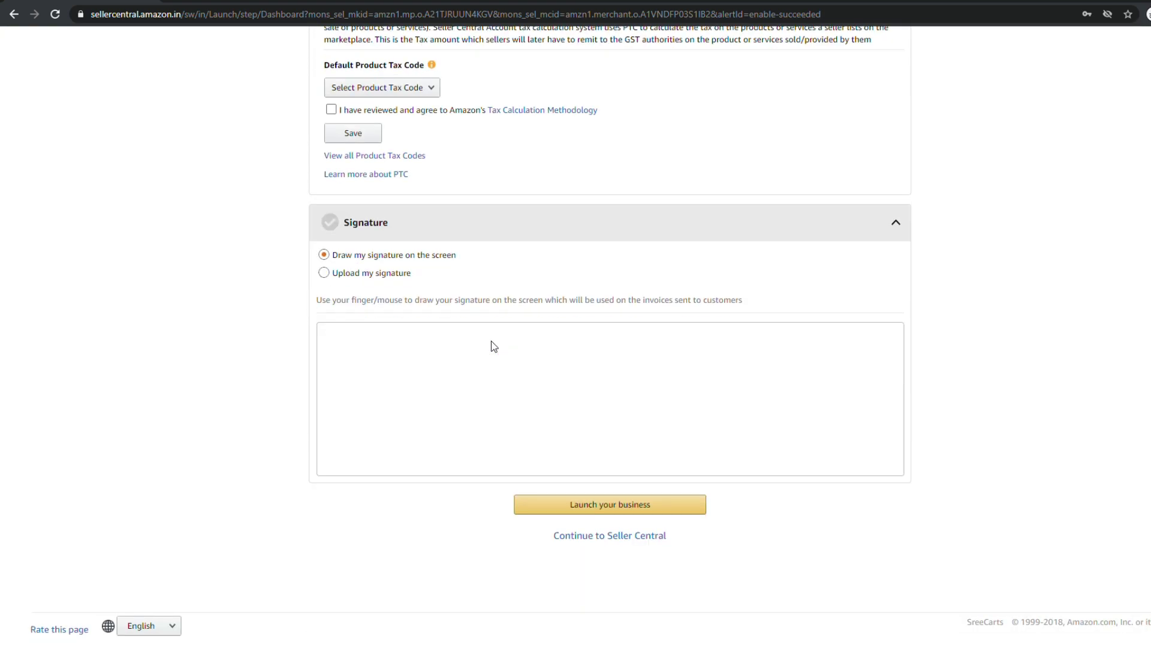
pyautogui.click(637, 537)
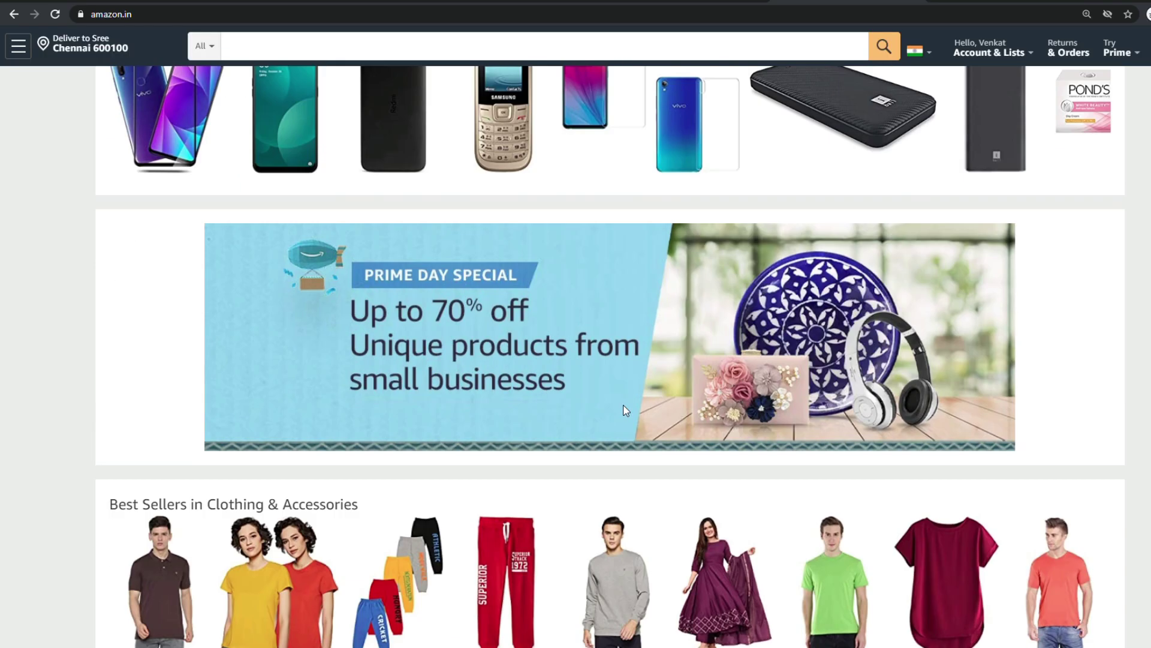
pyautogui.scroll(-9, 624, 406)
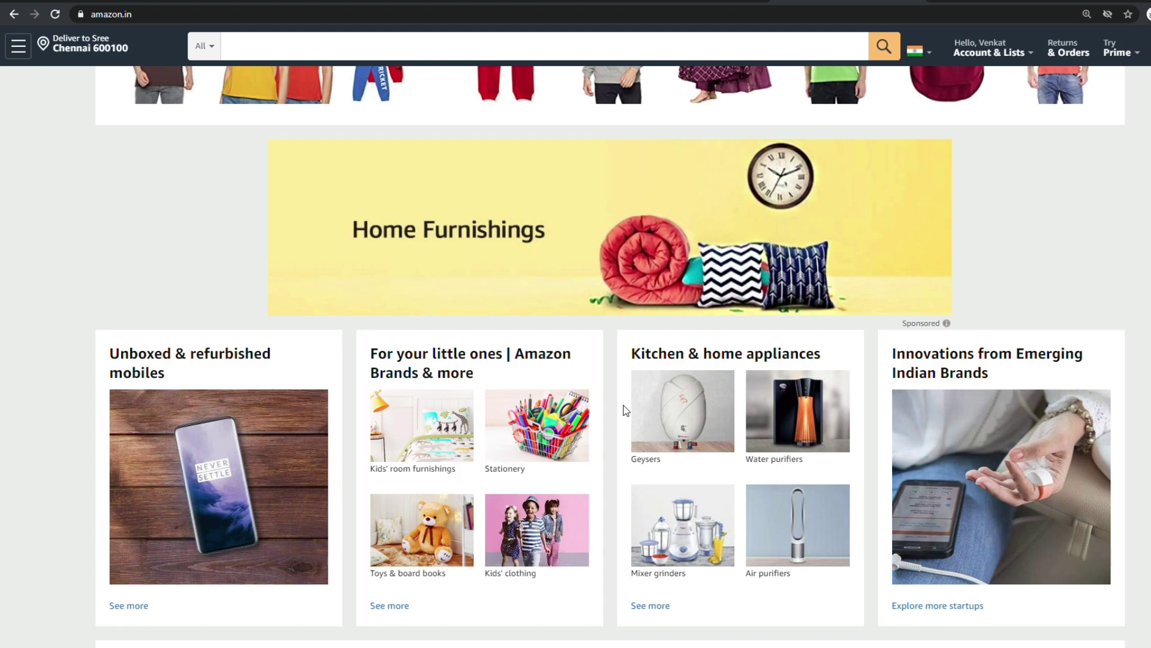
pyautogui.scroll(15, 625, 411)
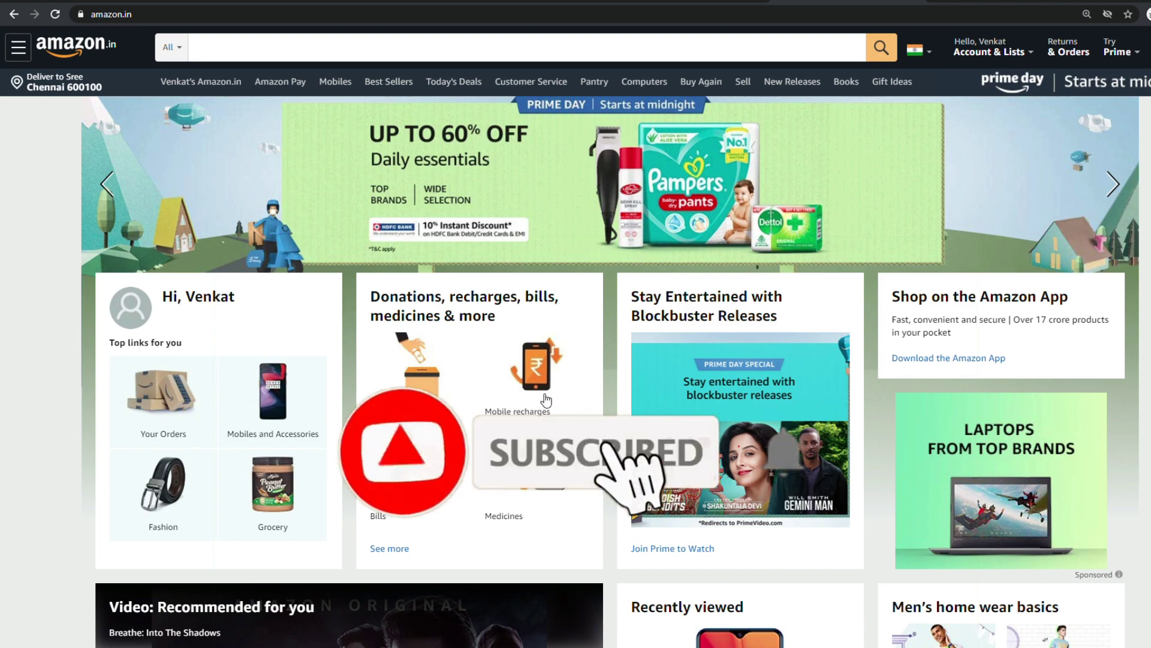
pyautogui.scroll(-3, 546, 400)
pyautogui.scroll(-5, 546, 400)
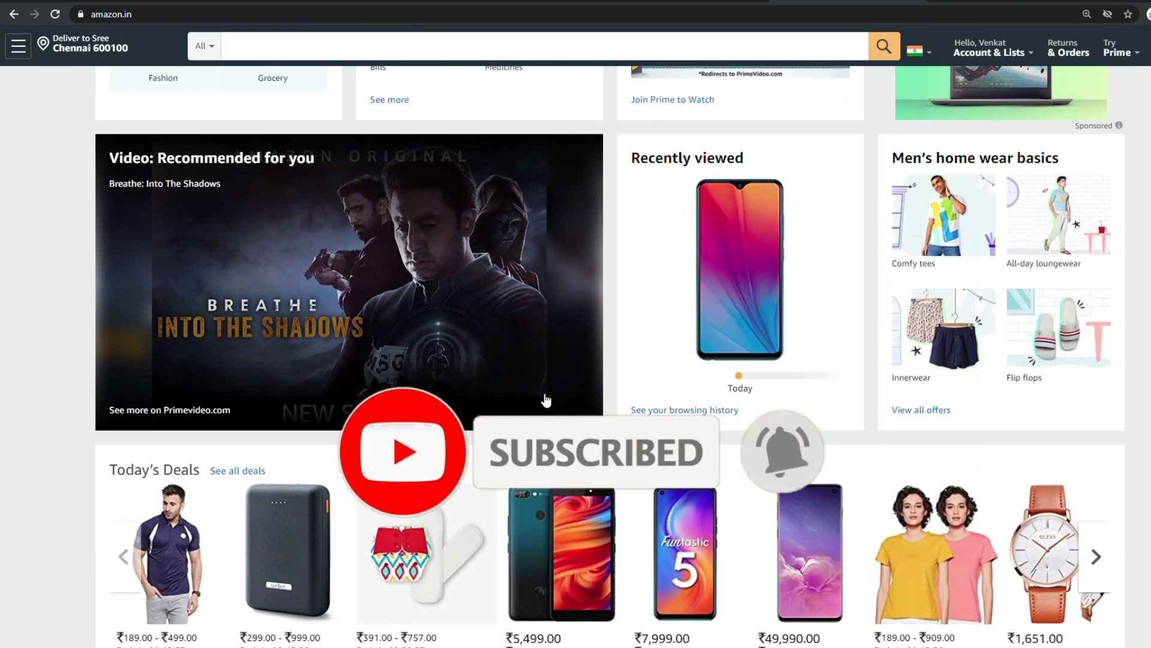
pyautogui.scroll(-6, 545, 400)
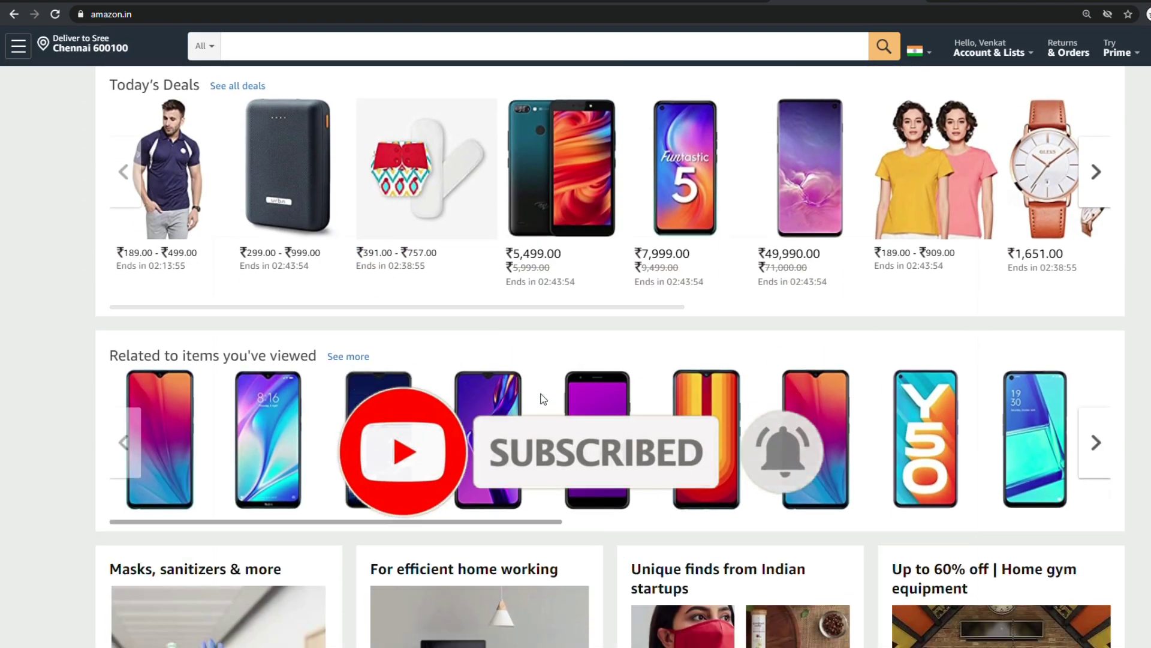
pyautogui.scroll(-3, 543, 399)
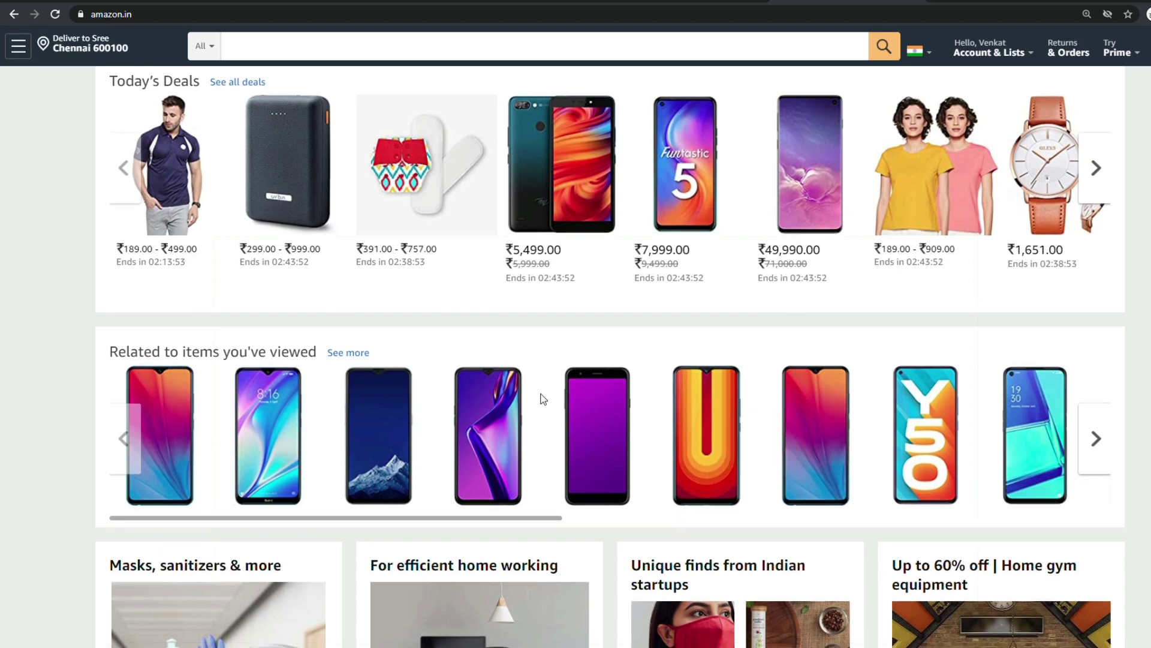